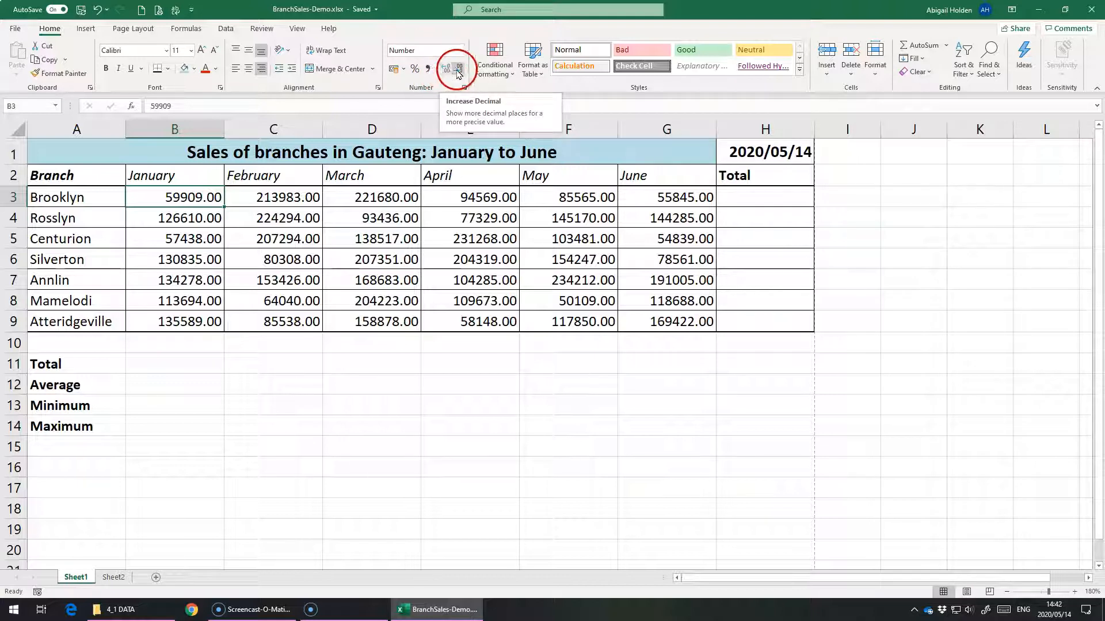
# Step: Apply the comma style with a thousands separator to Brooklyn's January value in B3
pyautogui.click(459, 72)
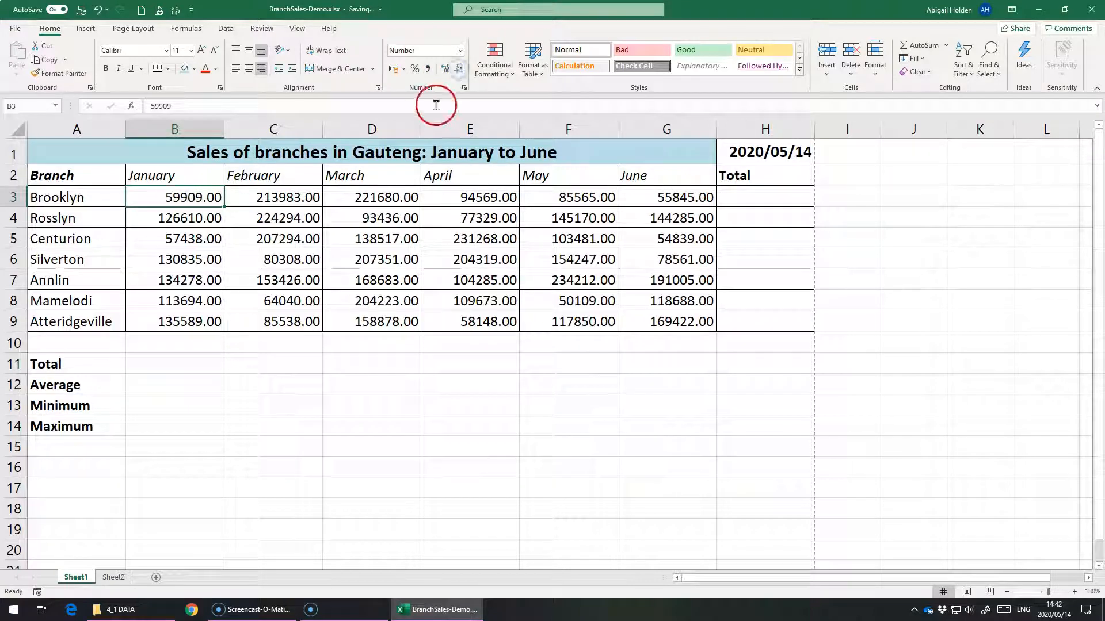
pyautogui.click(427, 70)
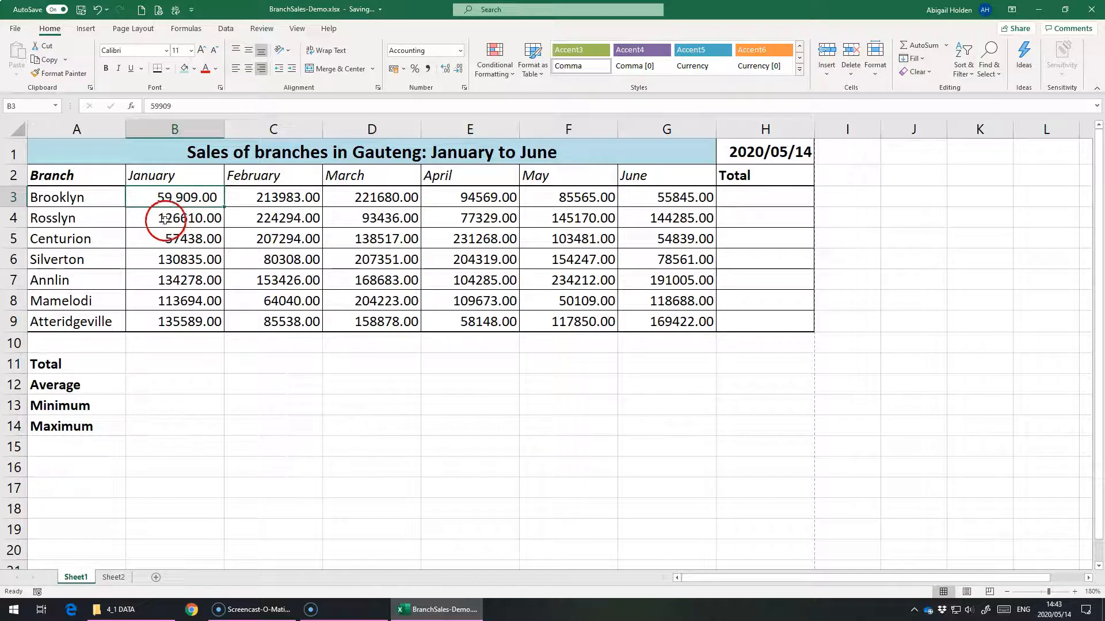
pyautogui.click(170, 259)
pyautogui.click(185, 217)
pyautogui.click(206, 192)
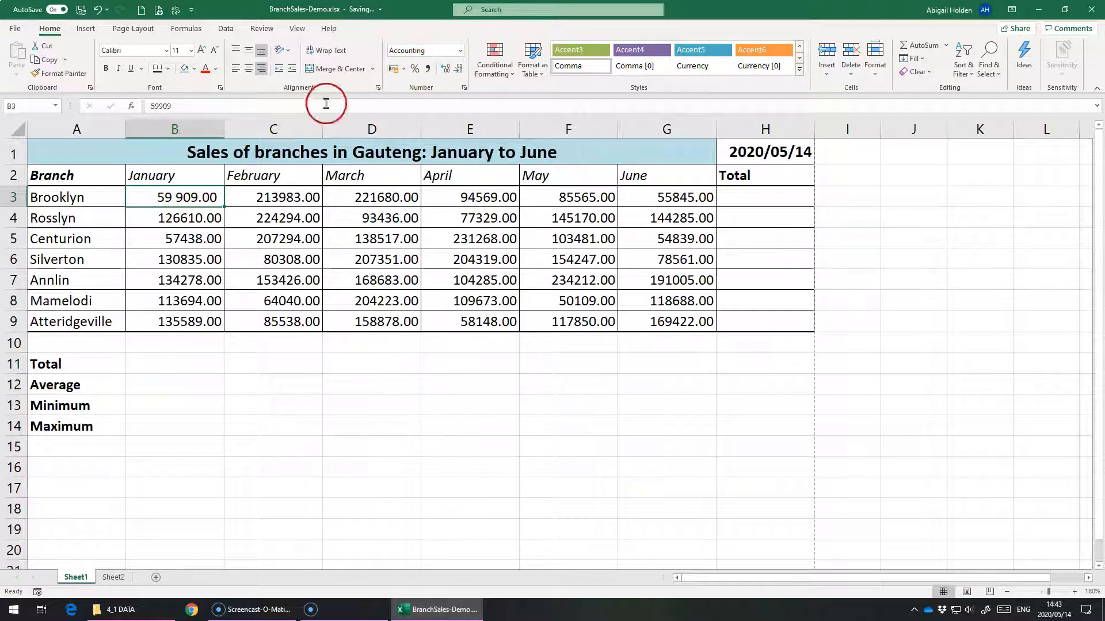
# Step: Apply the R English (South Africa) accounting format to the January sales in B3:B9
pyautogui.click(406, 69)
pyautogui.click(183, 195)
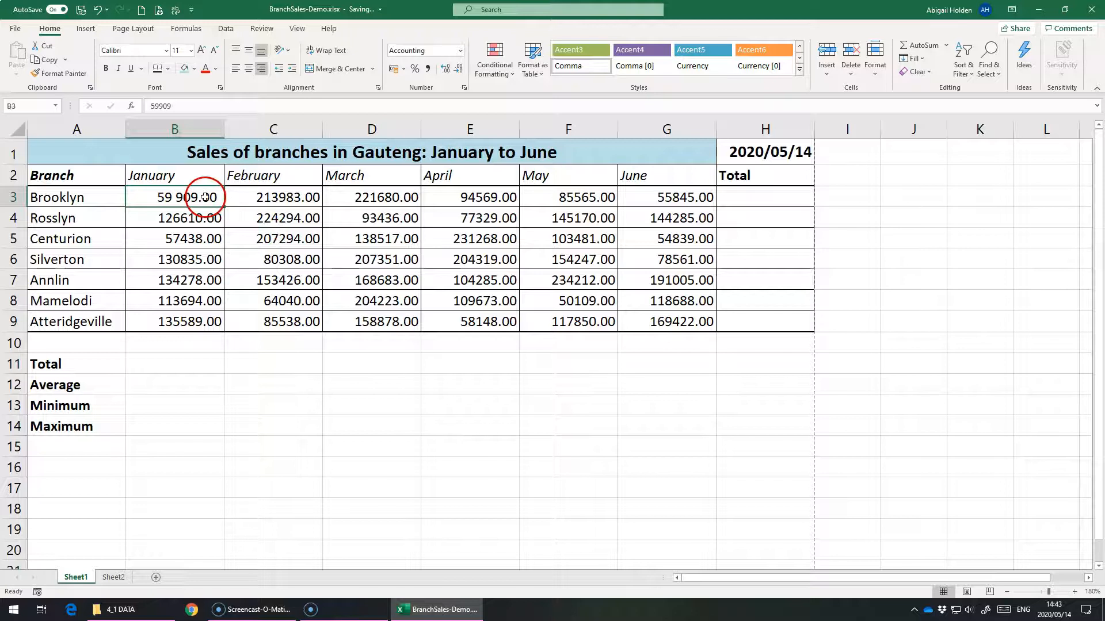
pyautogui.moveTo(206, 199); pyautogui.dragTo(643, 327)
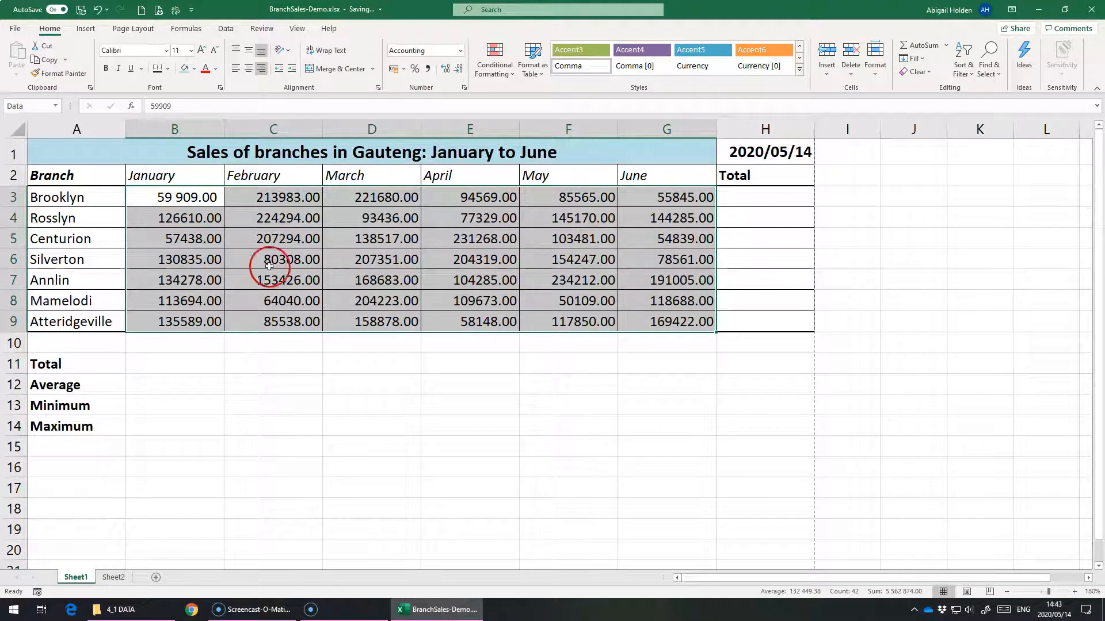
pyautogui.moveTo(210, 198); pyautogui.dragTo(190, 322)
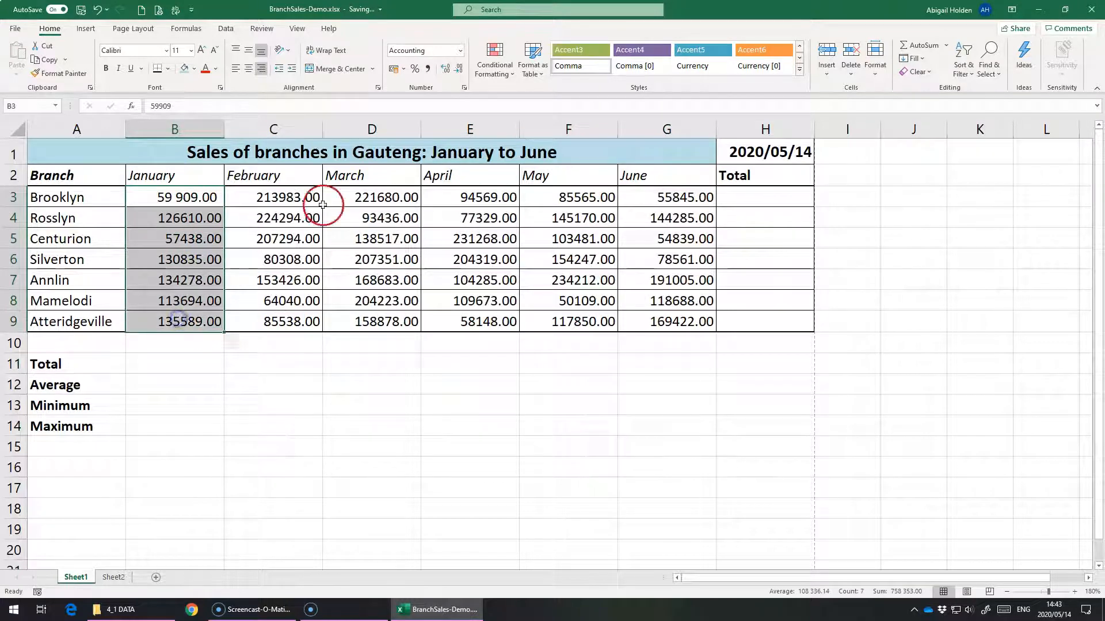
pyautogui.click(406, 69)
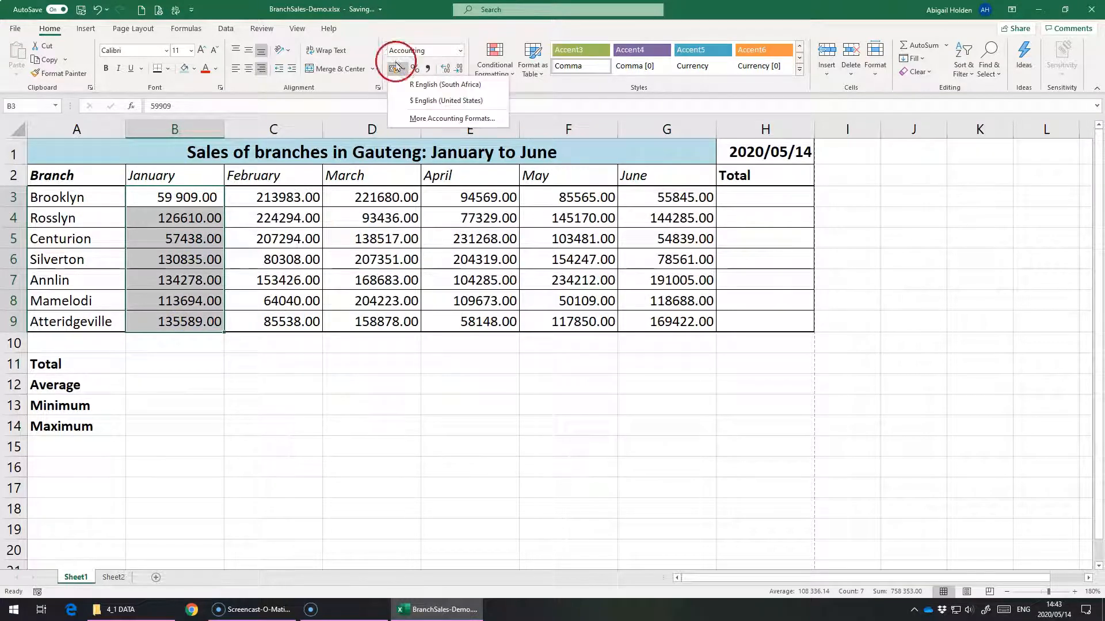
pyautogui.click(467, 84)
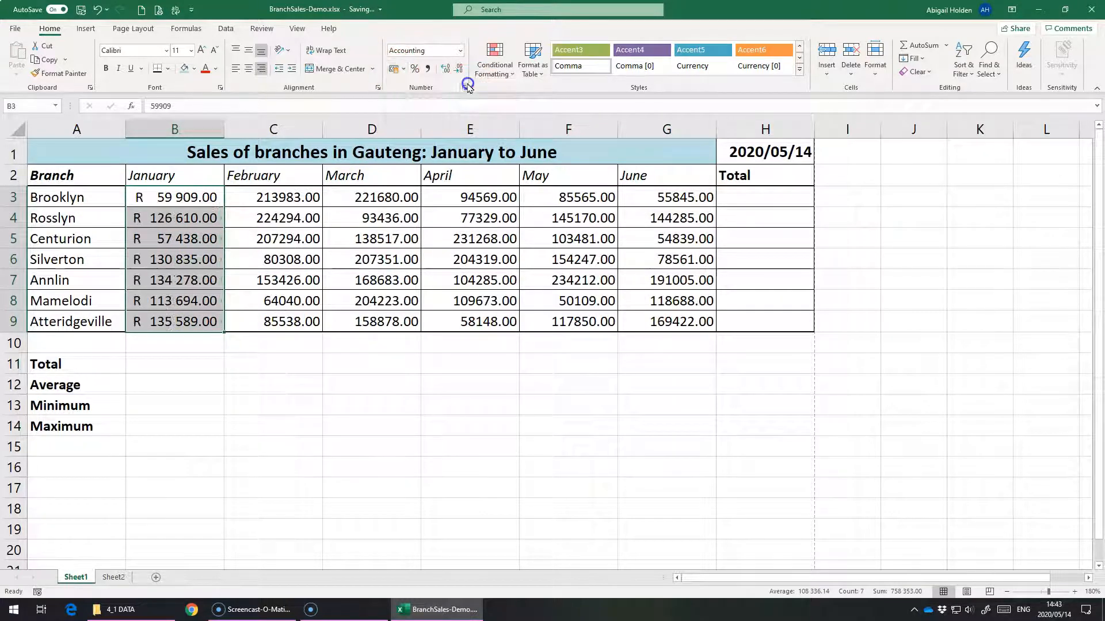
pyautogui.click(403, 69)
pyautogui.click(429, 101)
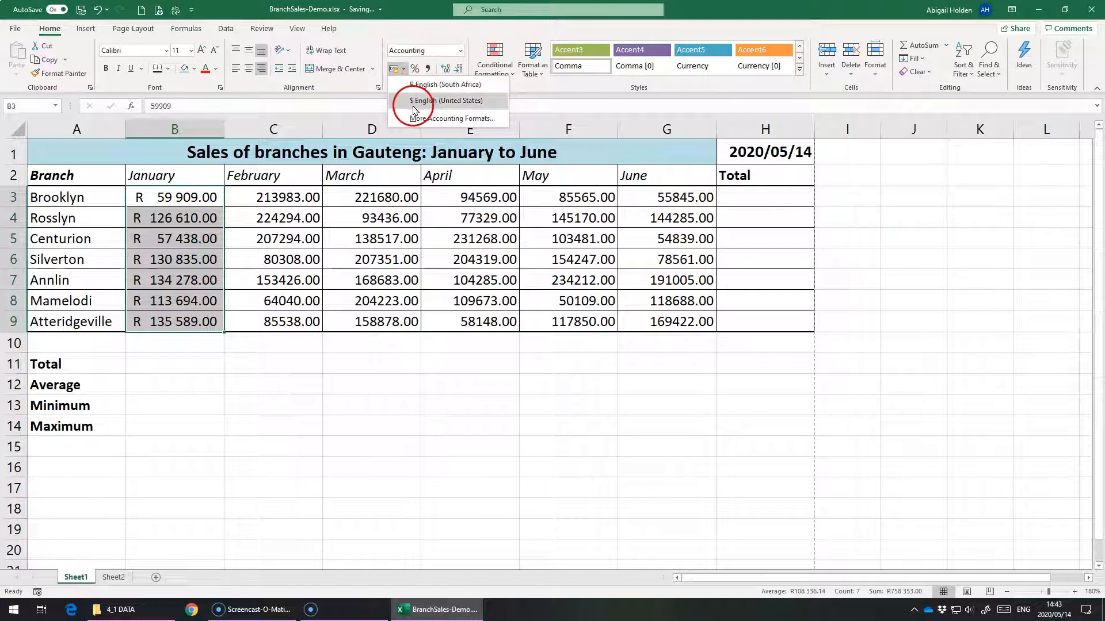
pyautogui.click(273, 223)
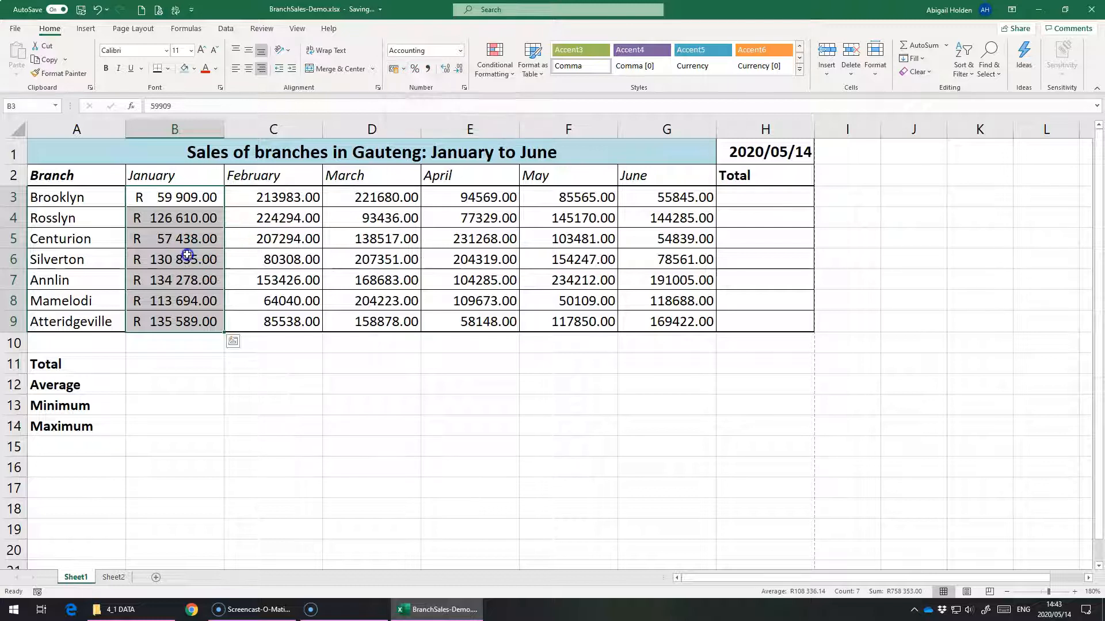
pyautogui.click(194, 245)
pyautogui.click(191, 222)
pyautogui.click(190, 240)
pyautogui.click(197, 261)
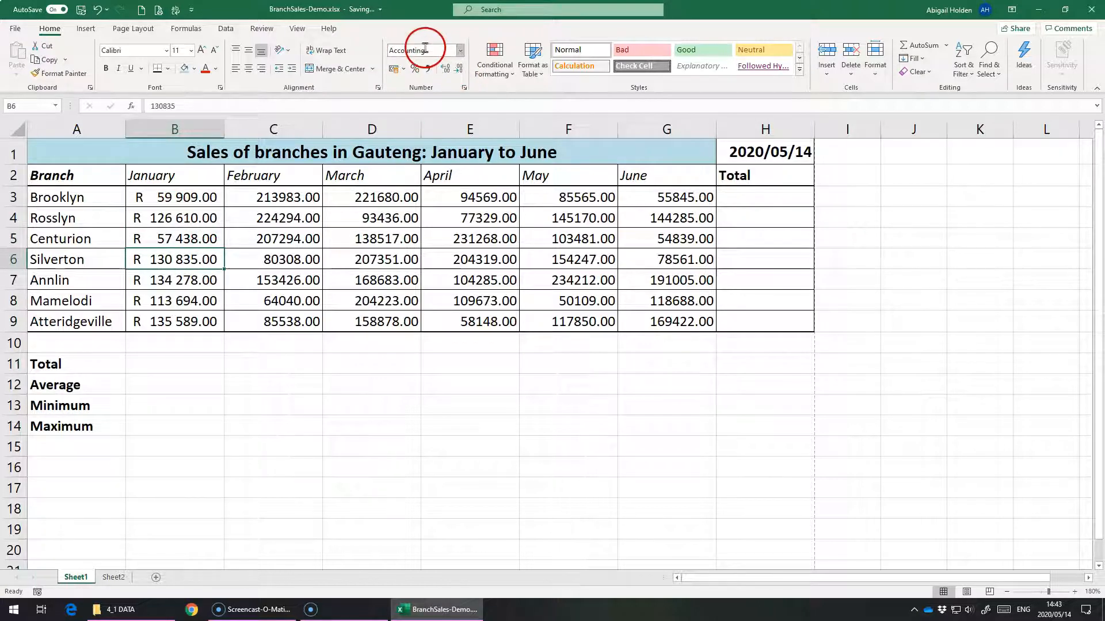
# Step: Format the February sales in C3:C9 as Currency
pyautogui.moveTo(266, 201); pyautogui.dragTo(267, 320)
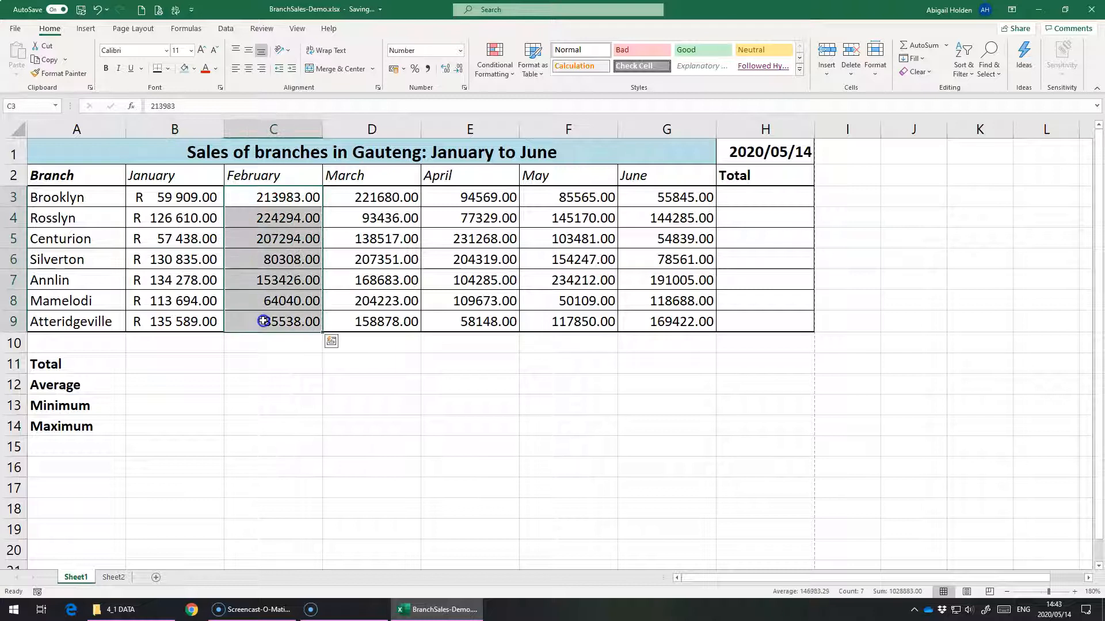
pyautogui.click(461, 52)
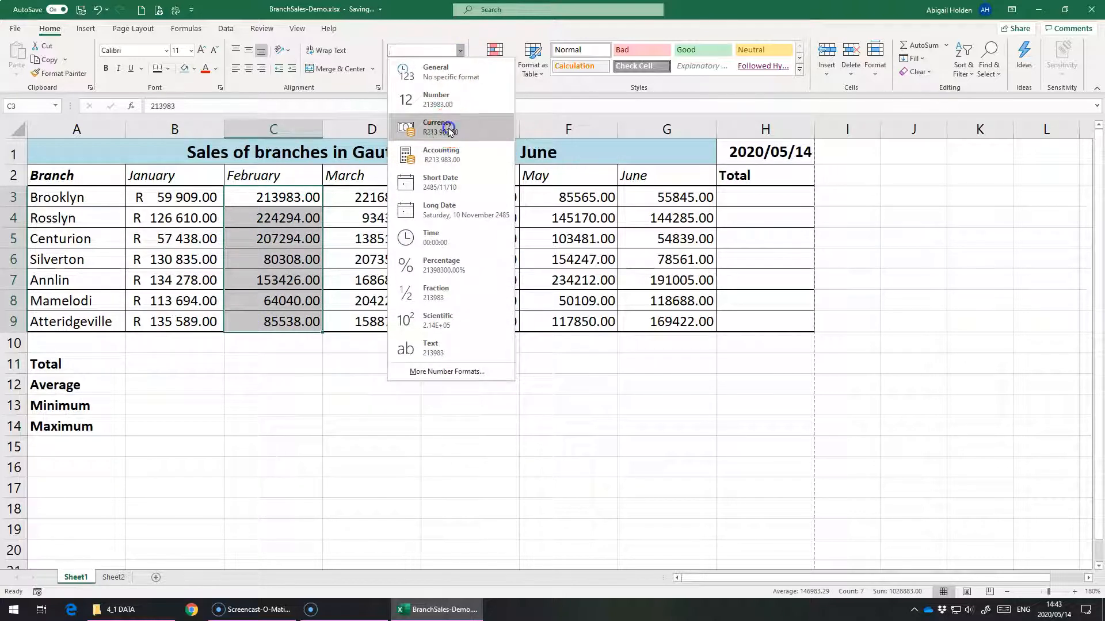
pyautogui.click(449, 131)
pyautogui.click(258, 236)
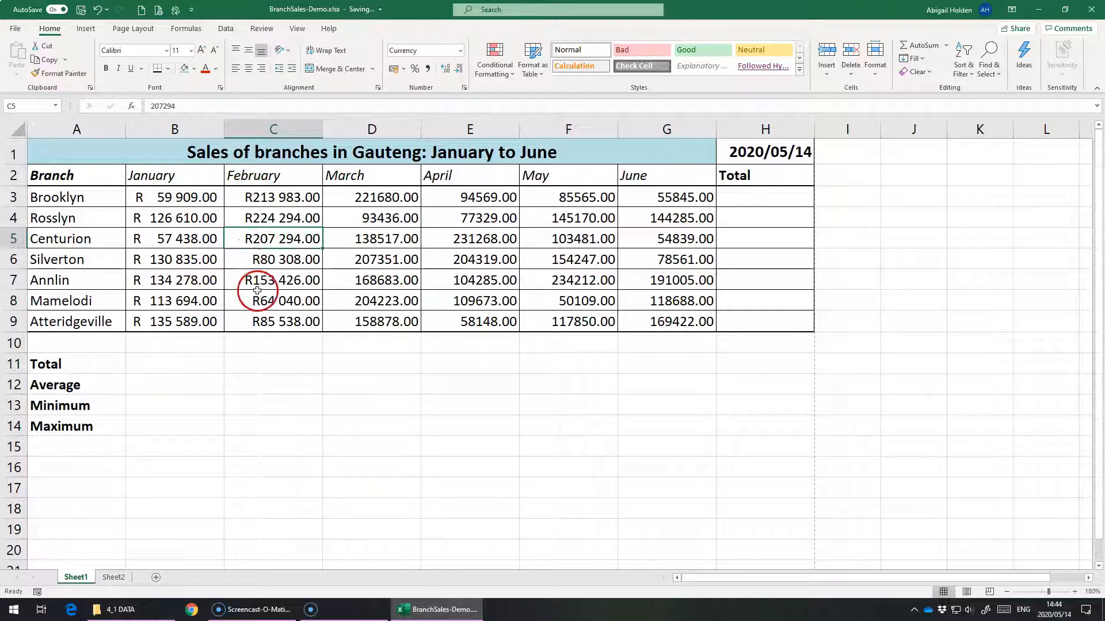
# Step: Compare how the currency symbols align in the January accounting values and the February currency values
pyautogui.moveTo(259, 198); pyautogui.dragTo(263, 300)
pyautogui.click(162, 255)
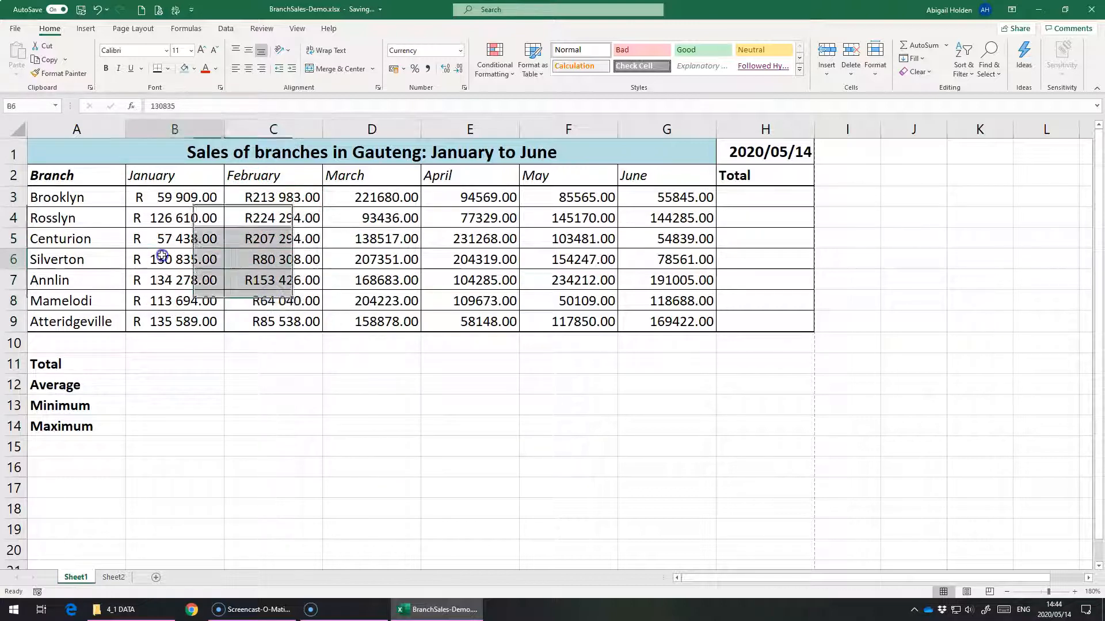
pyautogui.click(155, 218)
pyautogui.click(158, 279)
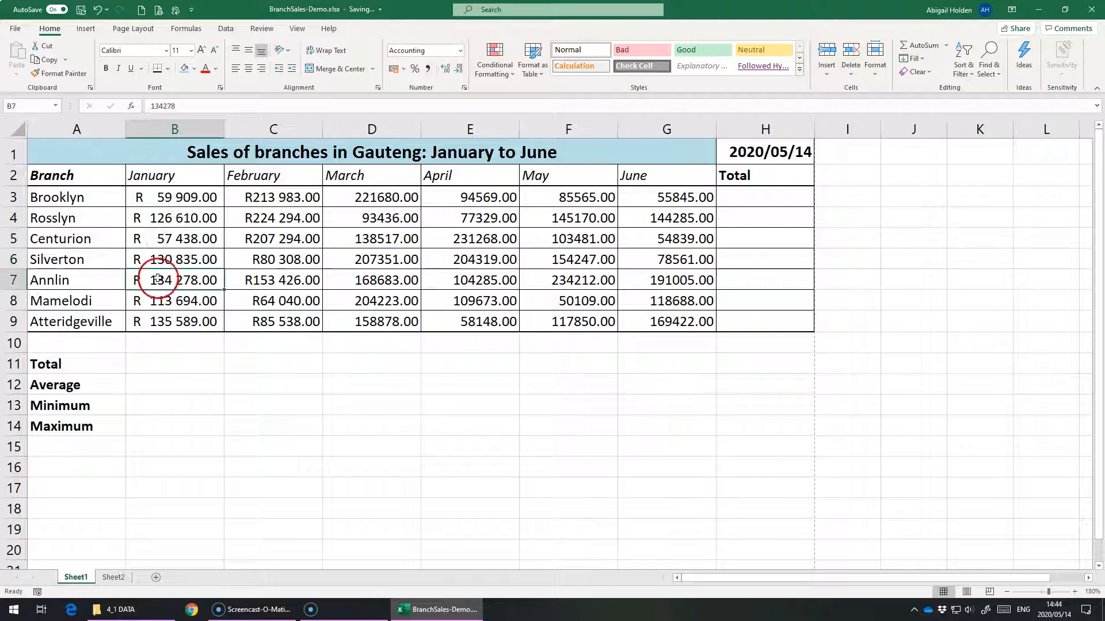
pyautogui.moveTo(160, 213); pyautogui.dragTo(176, 321)
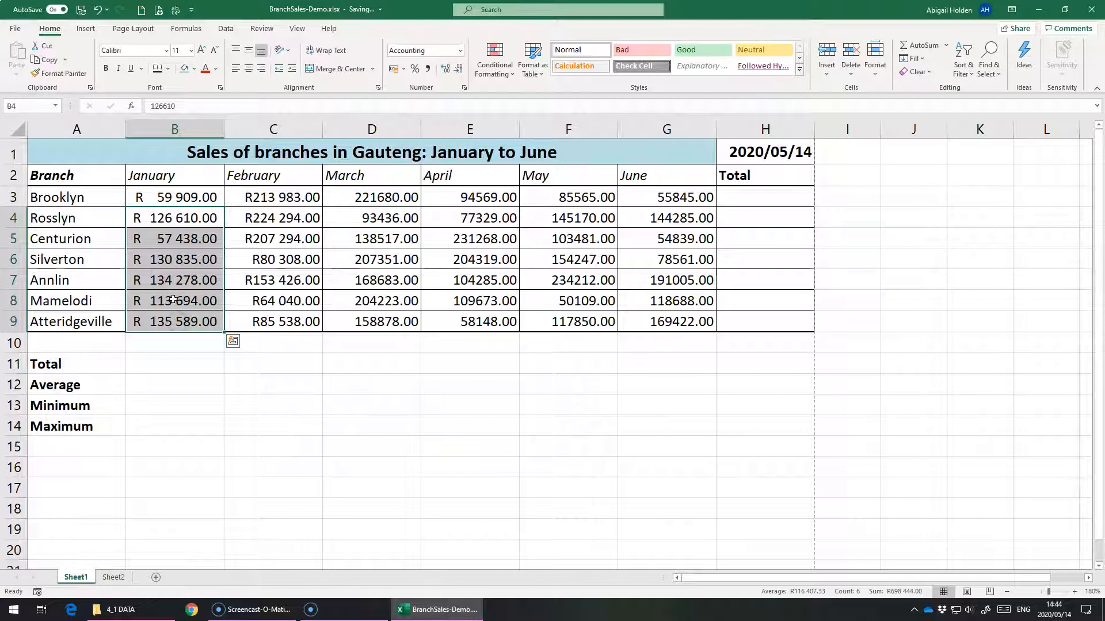
pyautogui.moveTo(264, 195); pyautogui.dragTo(263, 329)
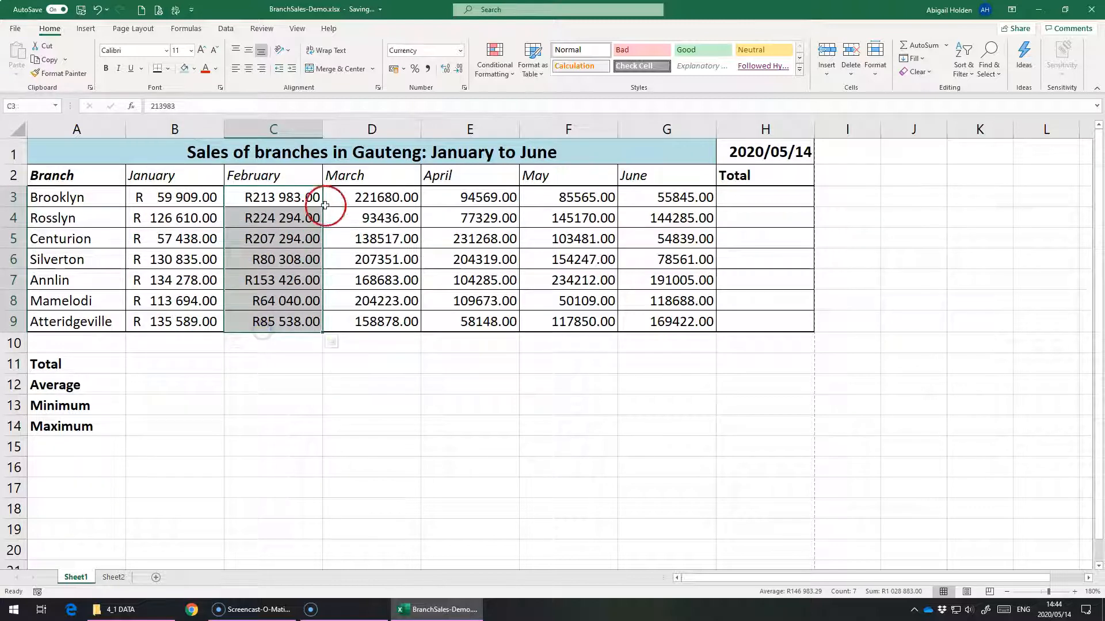
# Step: Format Brooklyn's March value in D3 as Currency with the R symbol and 2 decimal places, using the Format Cells dialog
pyautogui.click(357, 199)
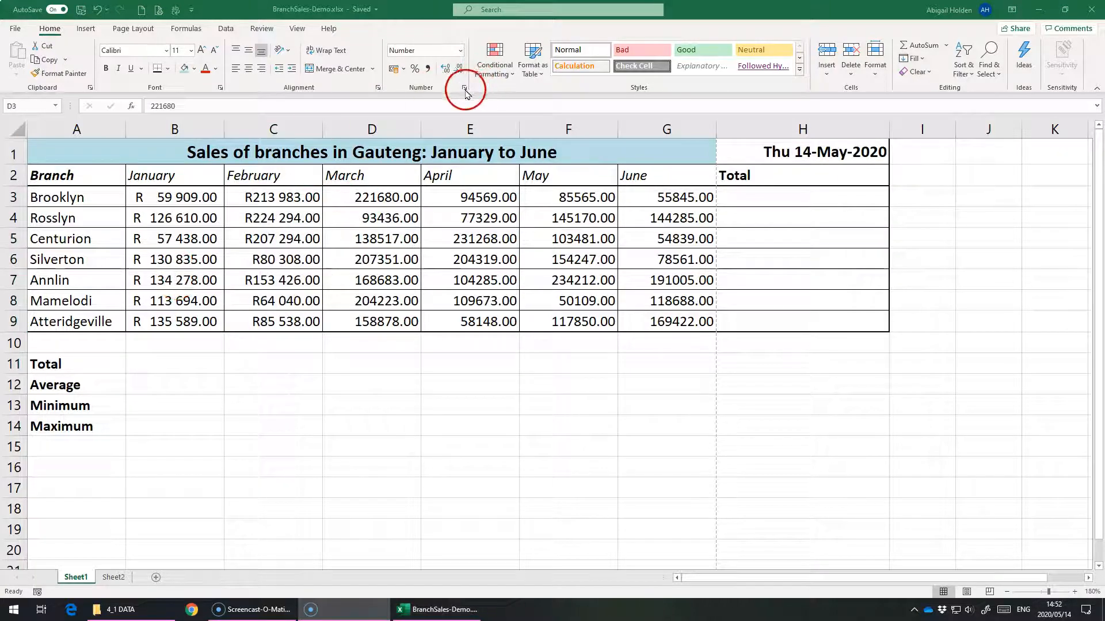
pyautogui.click(413, 156)
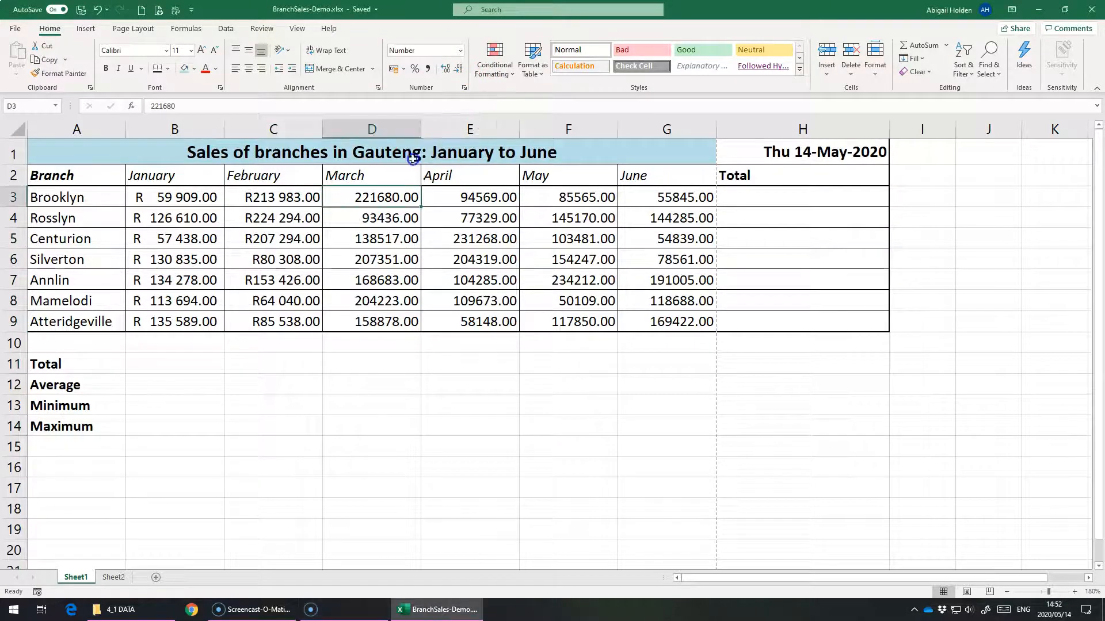
pyautogui.click(465, 90)
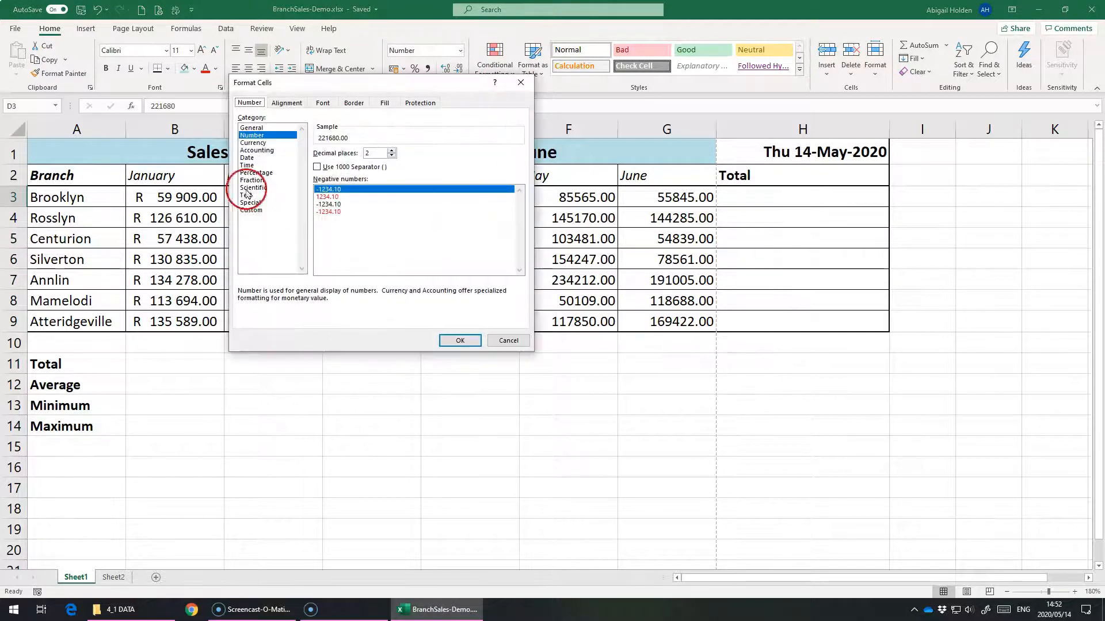
pyautogui.click(253, 143)
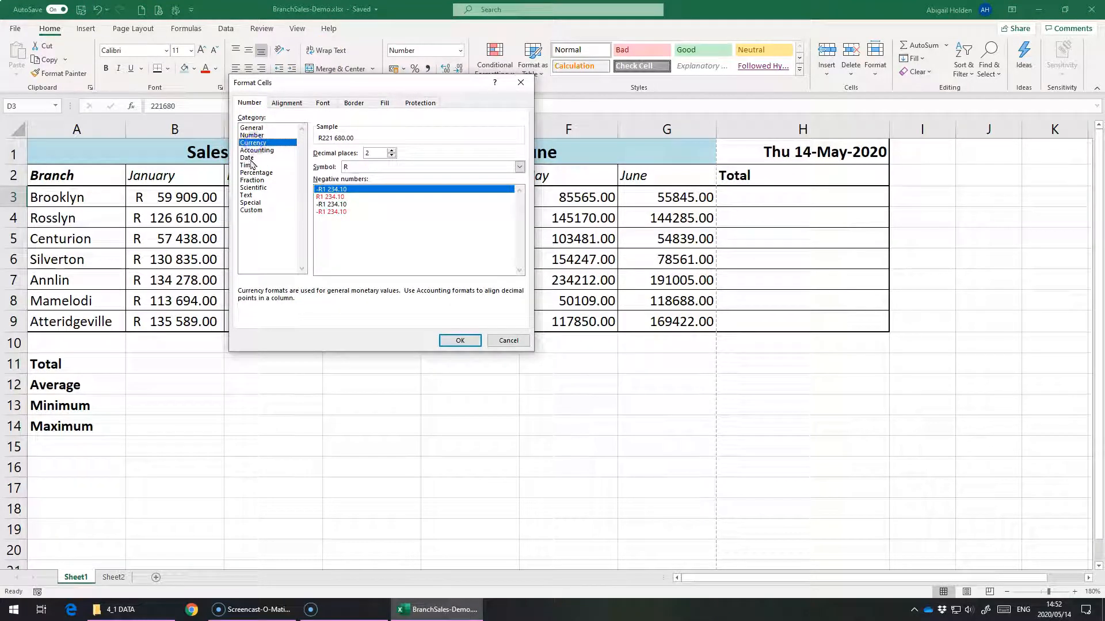
pyautogui.click(256, 151)
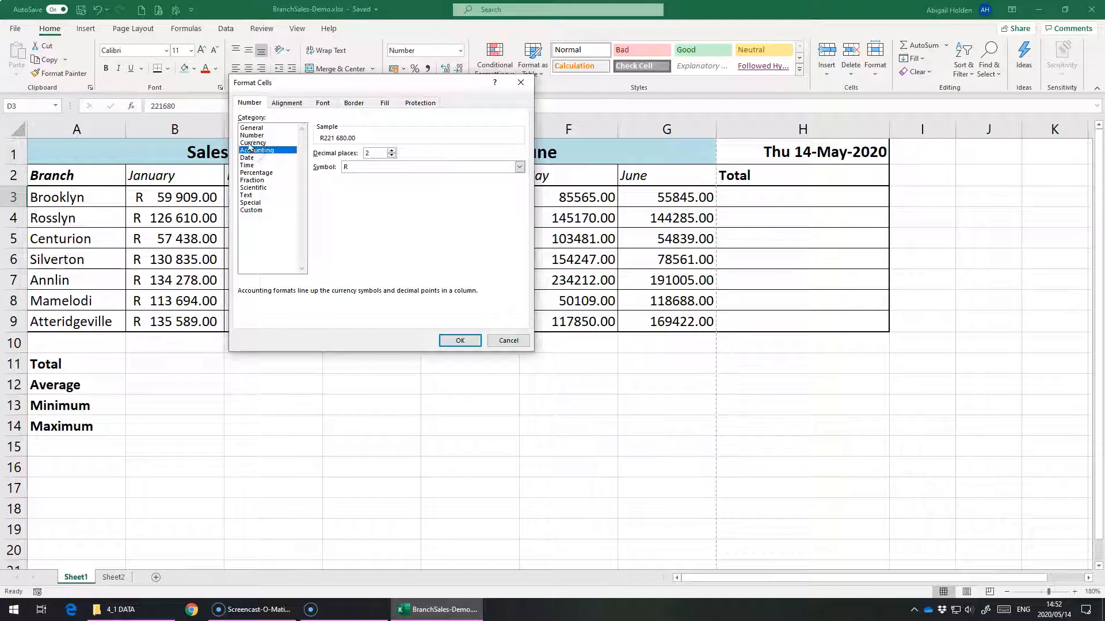
pyautogui.click(252, 143)
pyautogui.click(519, 166)
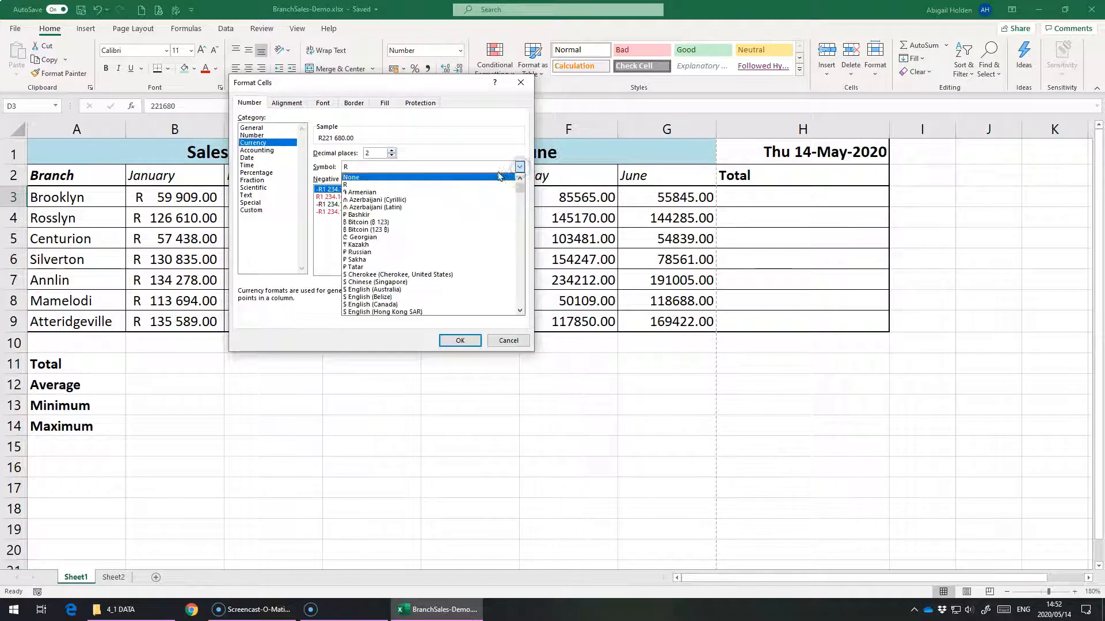
pyautogui.scroll(-1, 476, 289)
pyautogui.moveTo(519, 190); pyautogui.dragTo(513, 223)
pyautogui.click(454, 333)
pyautogui.click(460, 340)
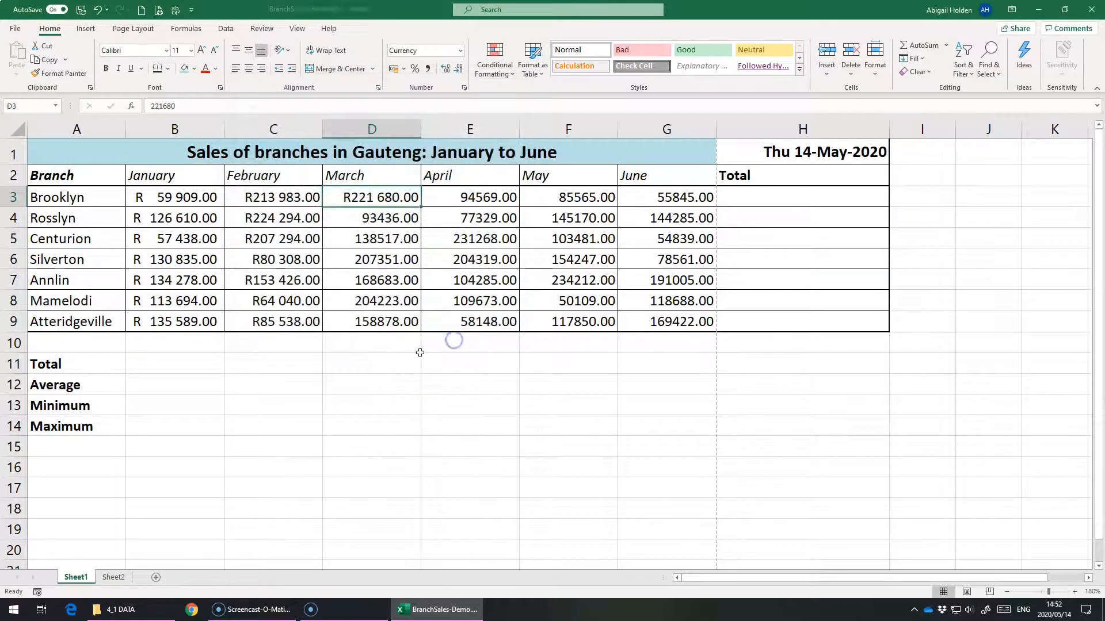
pyautogui.click(354, 201)
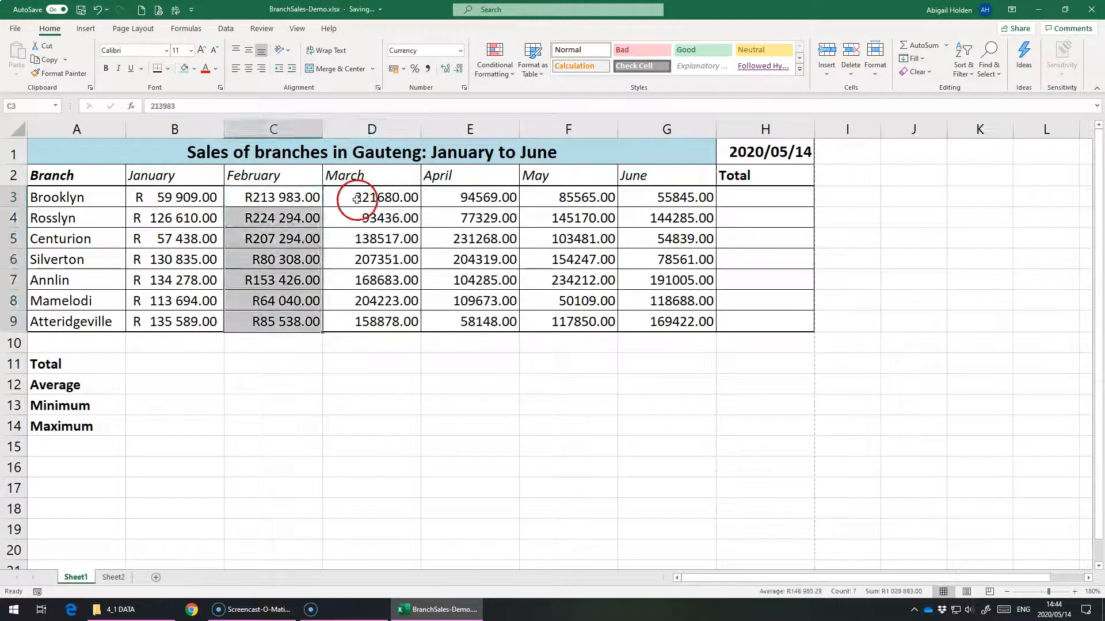
pyautogui.click(460, 50)
pyautogui.click(377, 199)
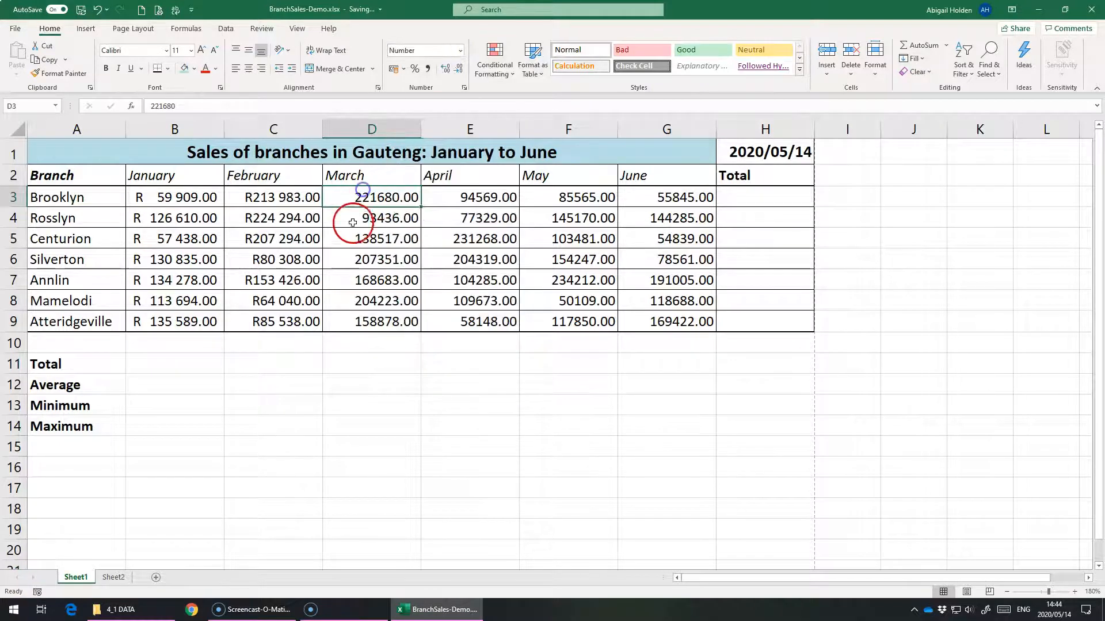
pyautogui.click(356, 214)
pyautogui.click(460, 50)
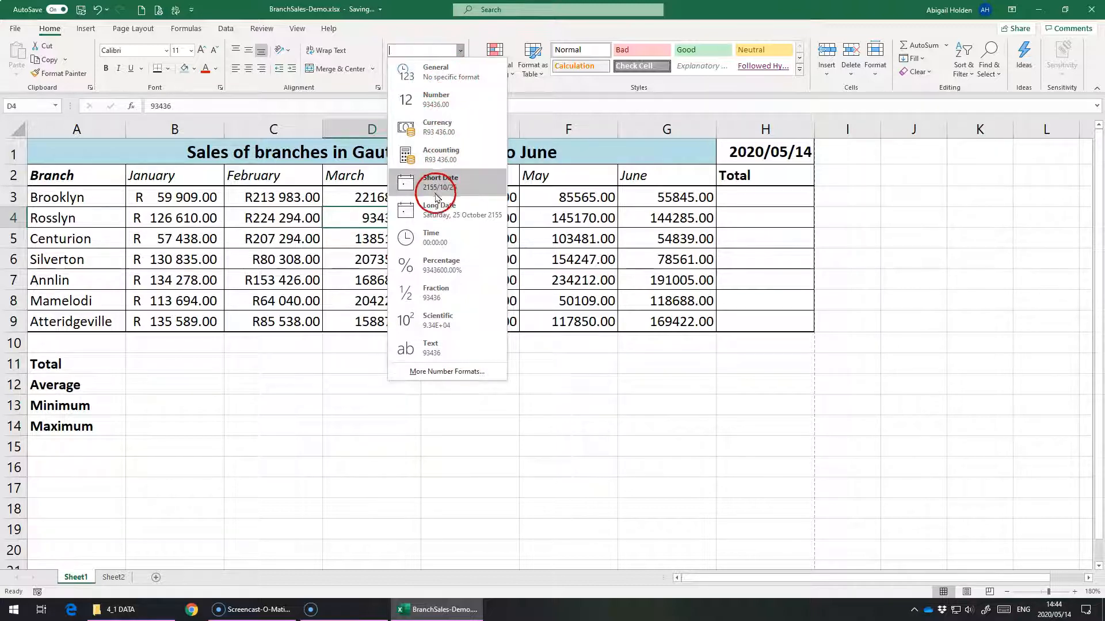
# Step: Format the date in H1 as Long Date and auto-fit the width of column H
pyautogui.click(741, 155)
pyautogui.click(737, 159)
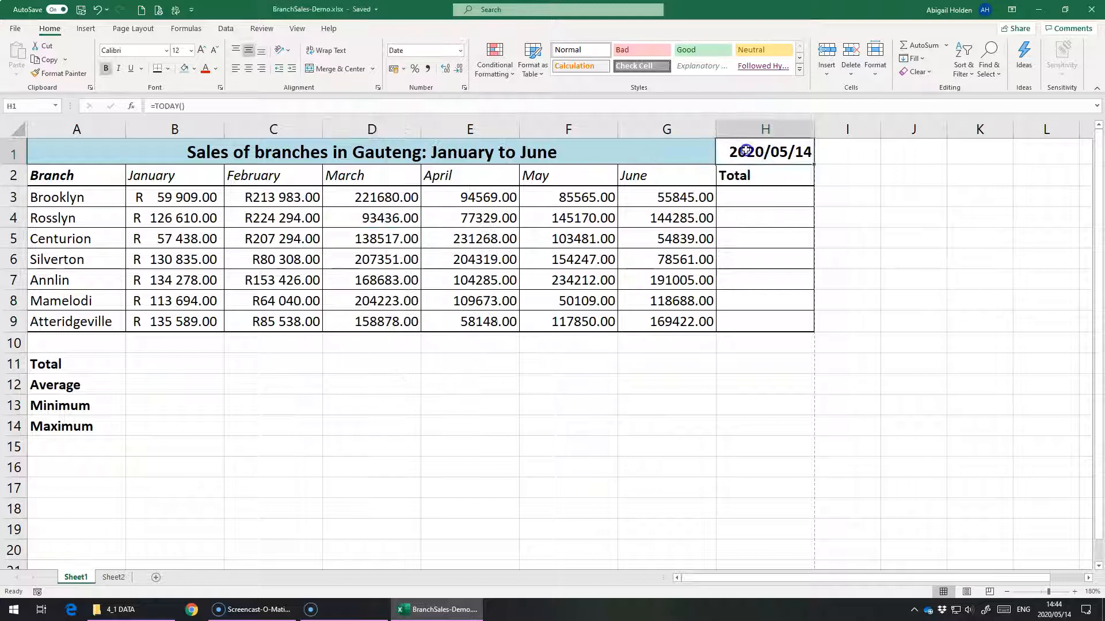
pyautogui.click(460, 51)
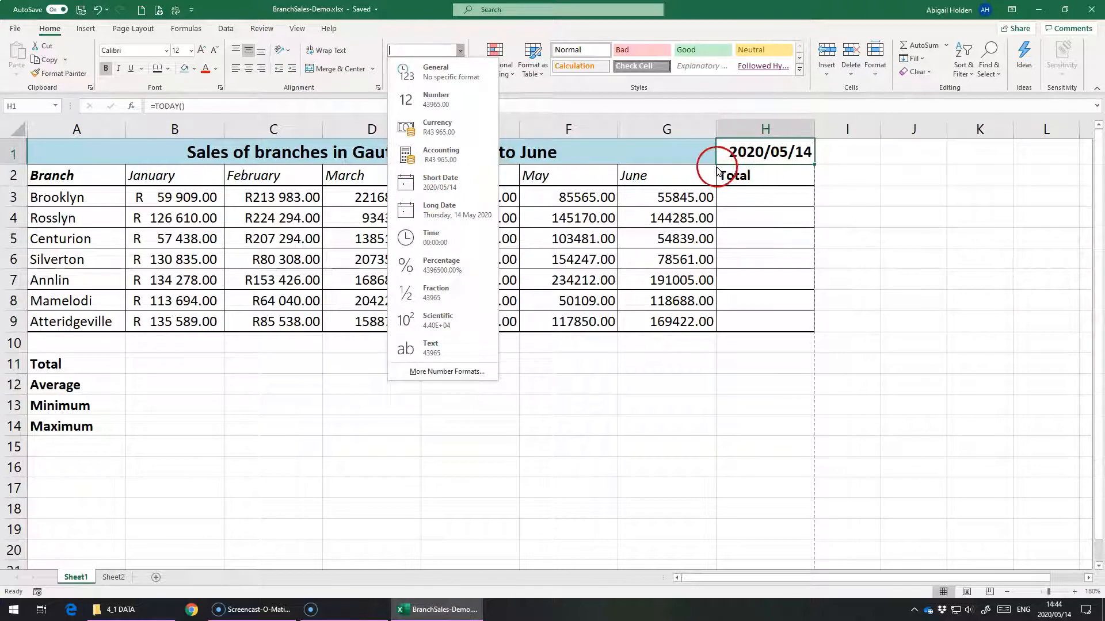
pyautogui.click(460, 214)
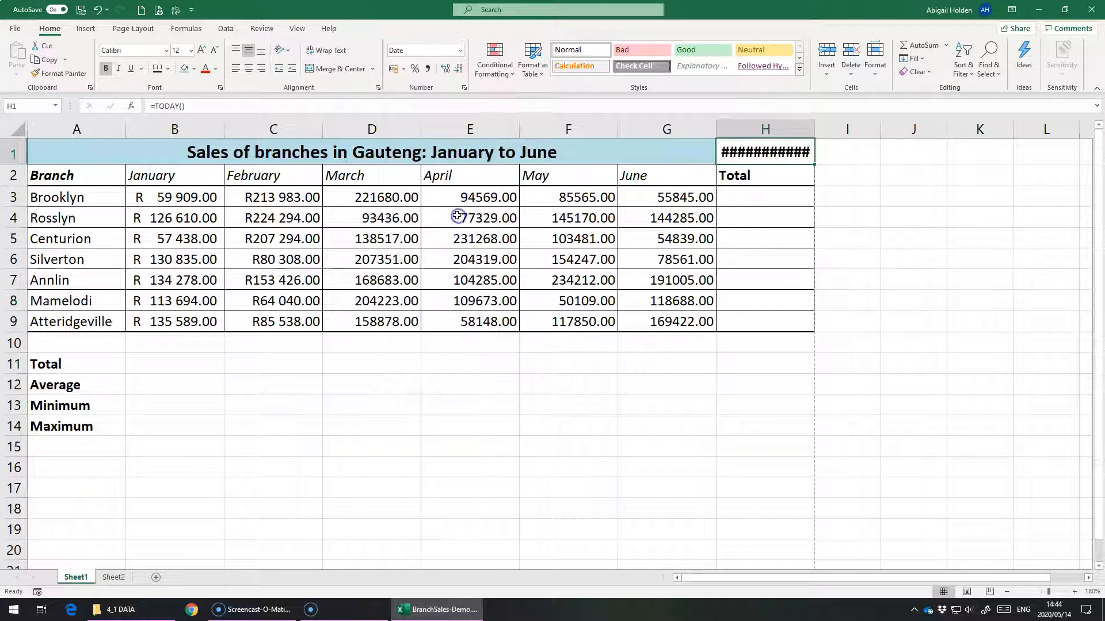
pyautogui.doubleClick(814, 130)
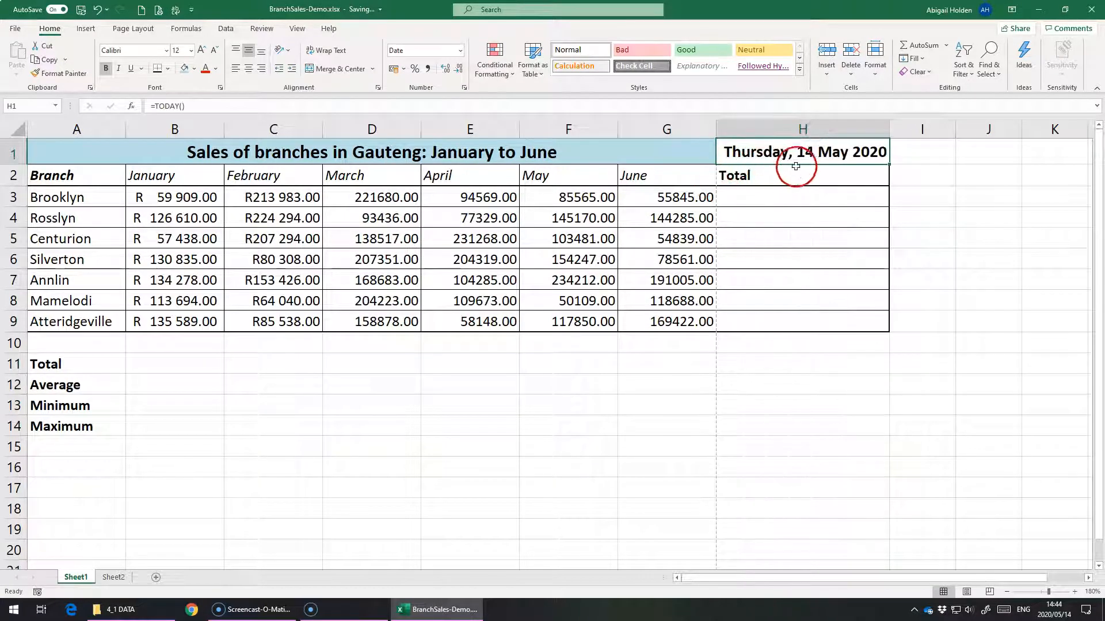
# Step: Preview the available number formats and the built-in date types for the date in H1, including 14 March 2012
pyautogui.click(461, 50)
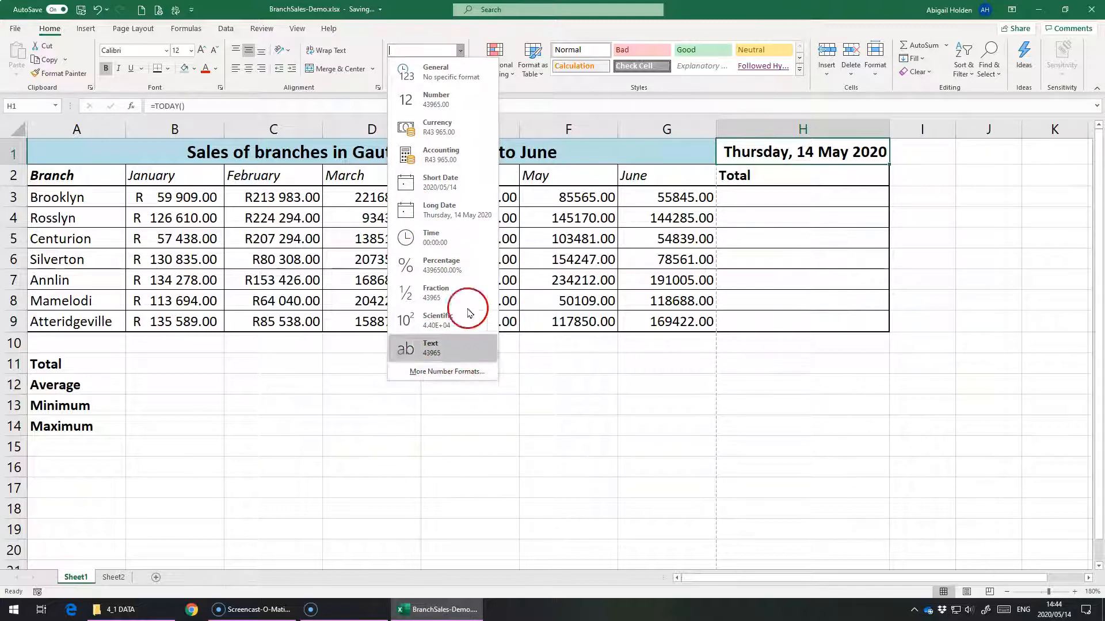
pyautogui.click(427, 22)
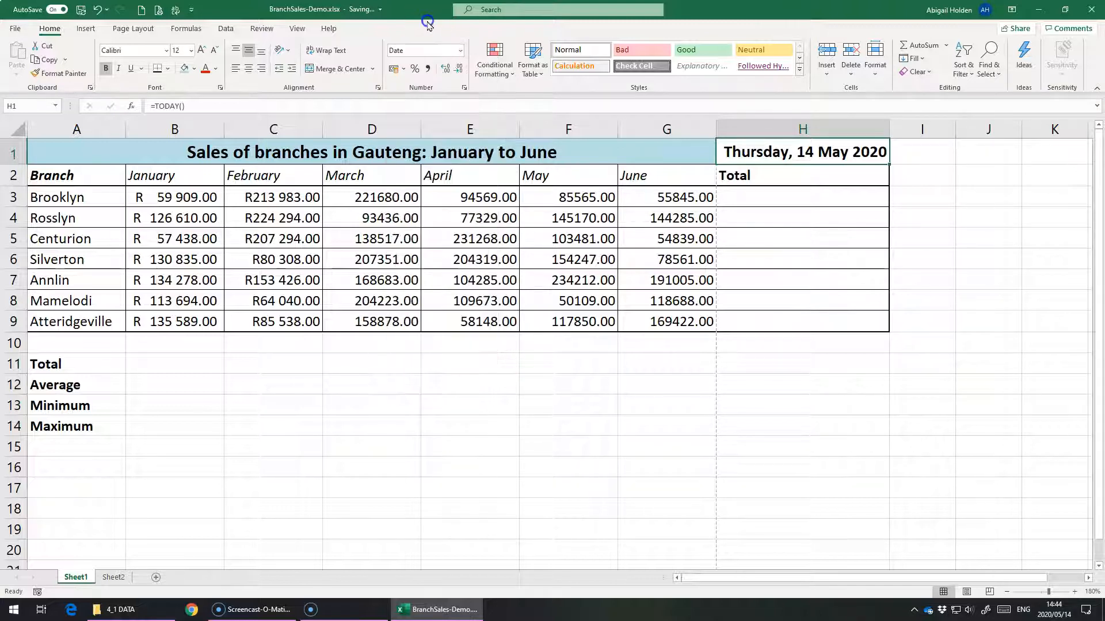
pyautogui.click(464, 88)
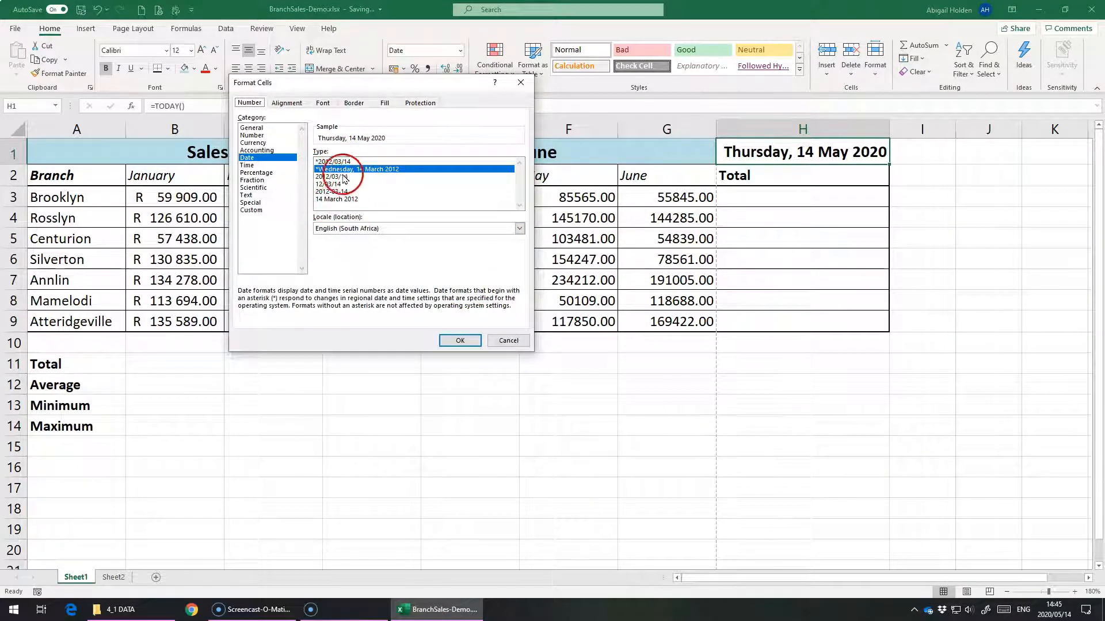
pyautogui.click(341, 177)
pyautogui.click(335, 184)
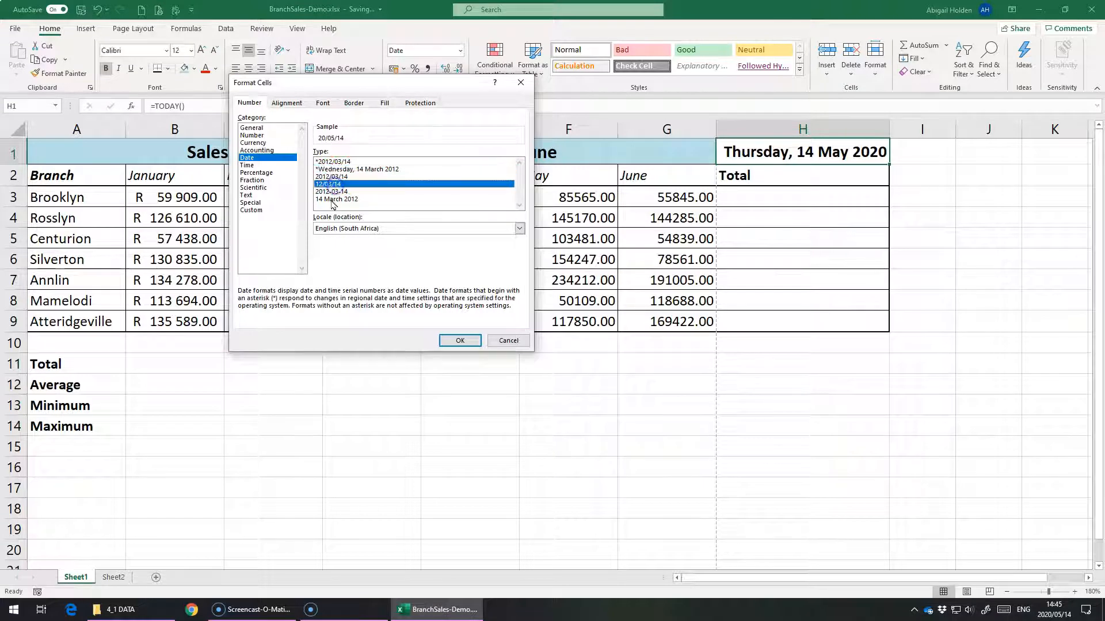
pyautogui.click(330, 192)
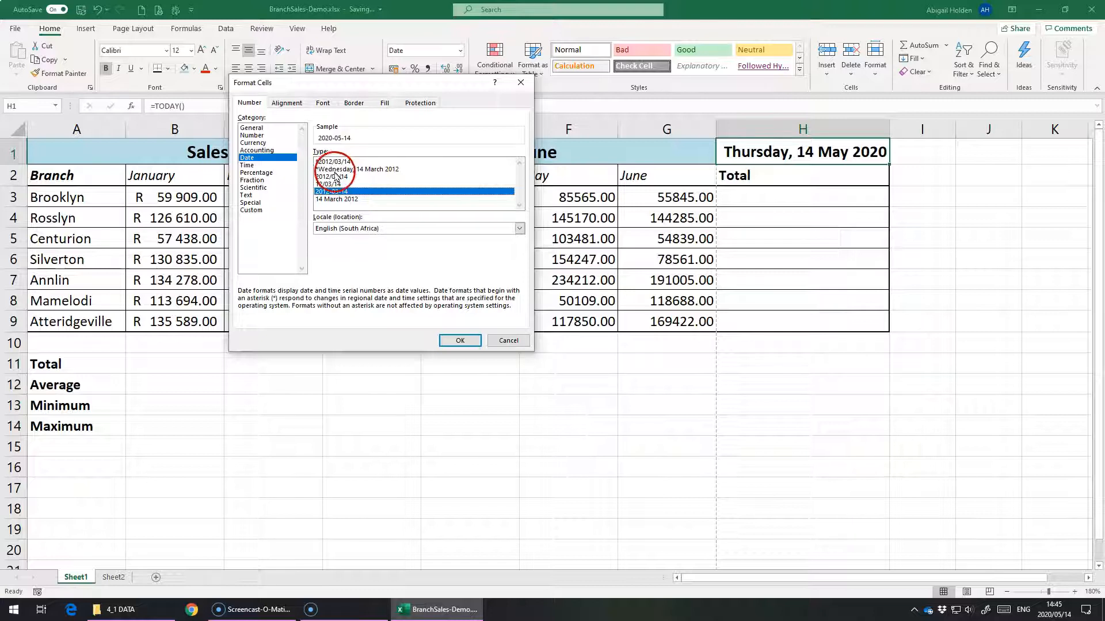
pyautogui.click(323, 200)
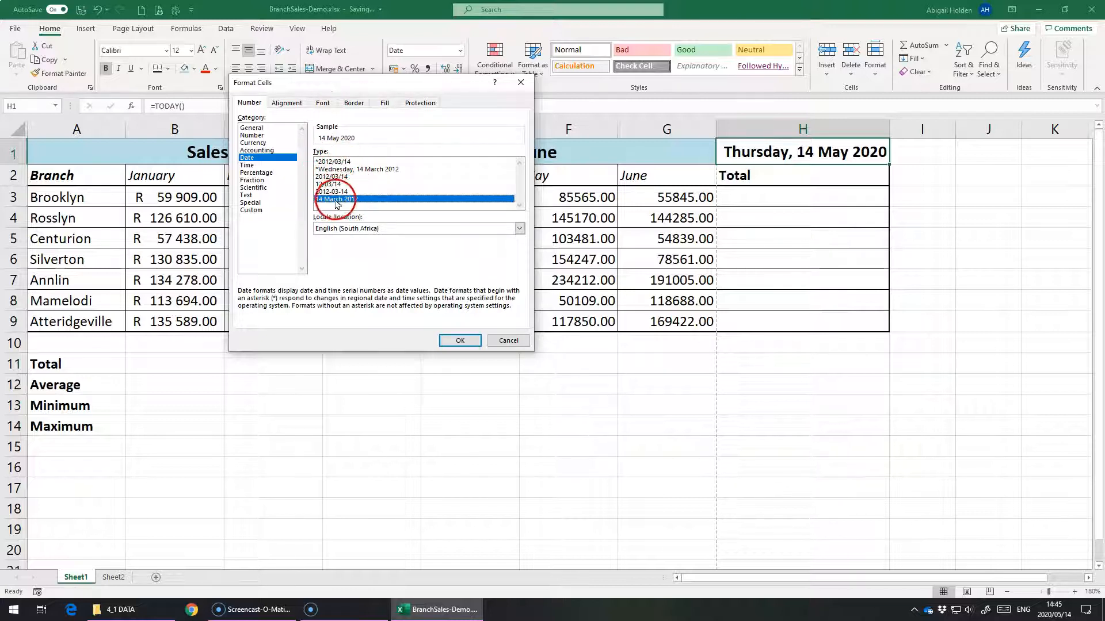
# Step: Start a custom number format for H1 from the dd-mmm-yy code and extend it to dd-mmm-yyyy
pyautogui.click(253, 210)
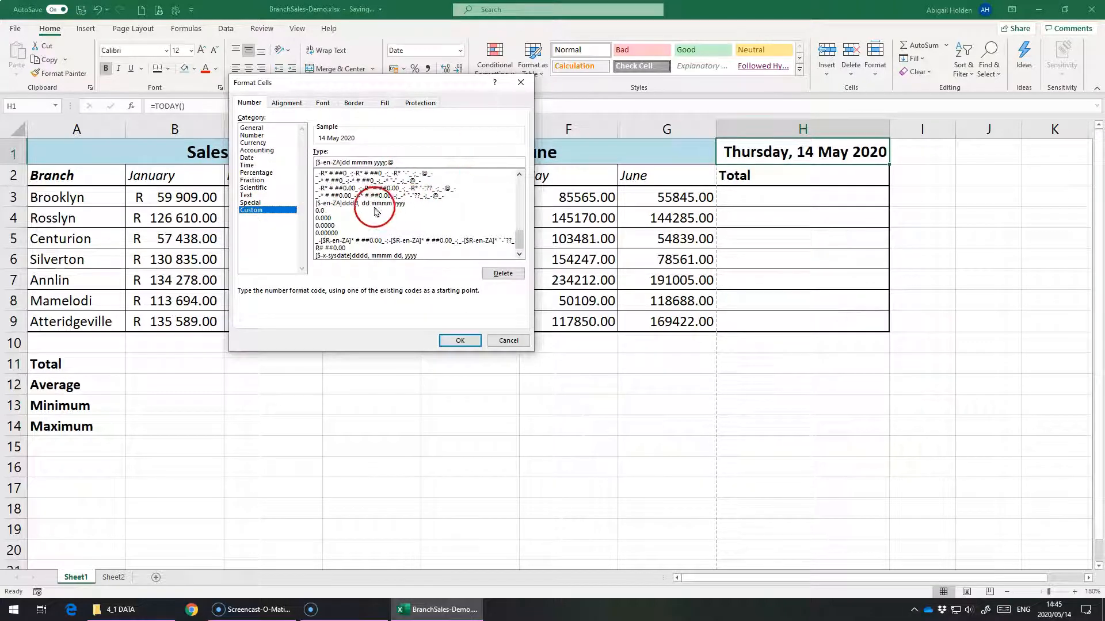
pyautogui.click(520, 212)
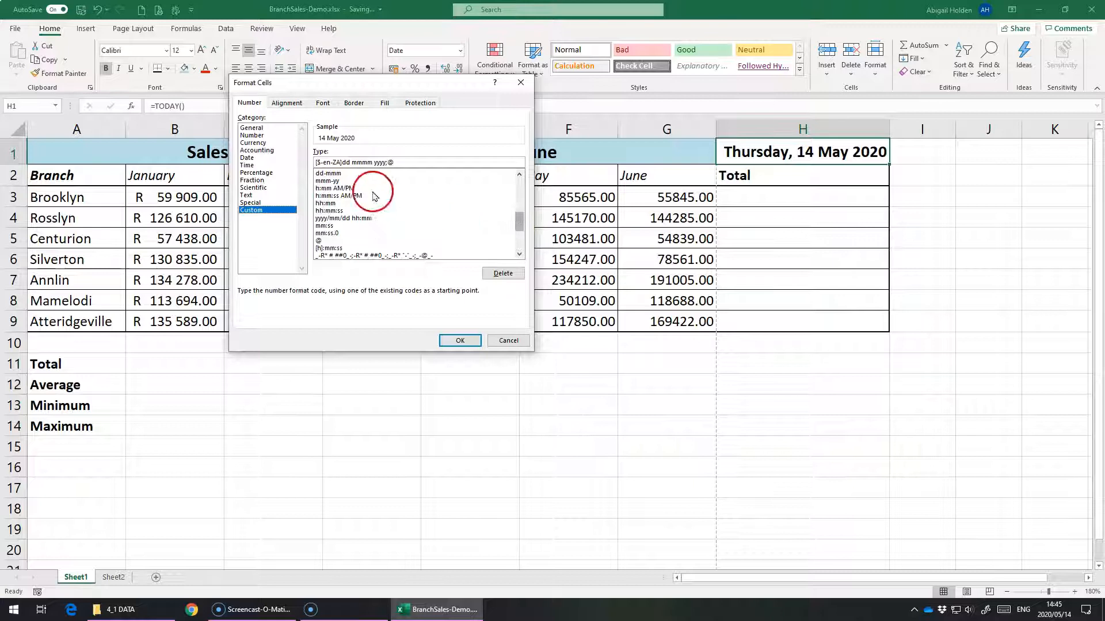
pyautogui.click(357, 173)
pyautogui.scroll(1, 368, 227)
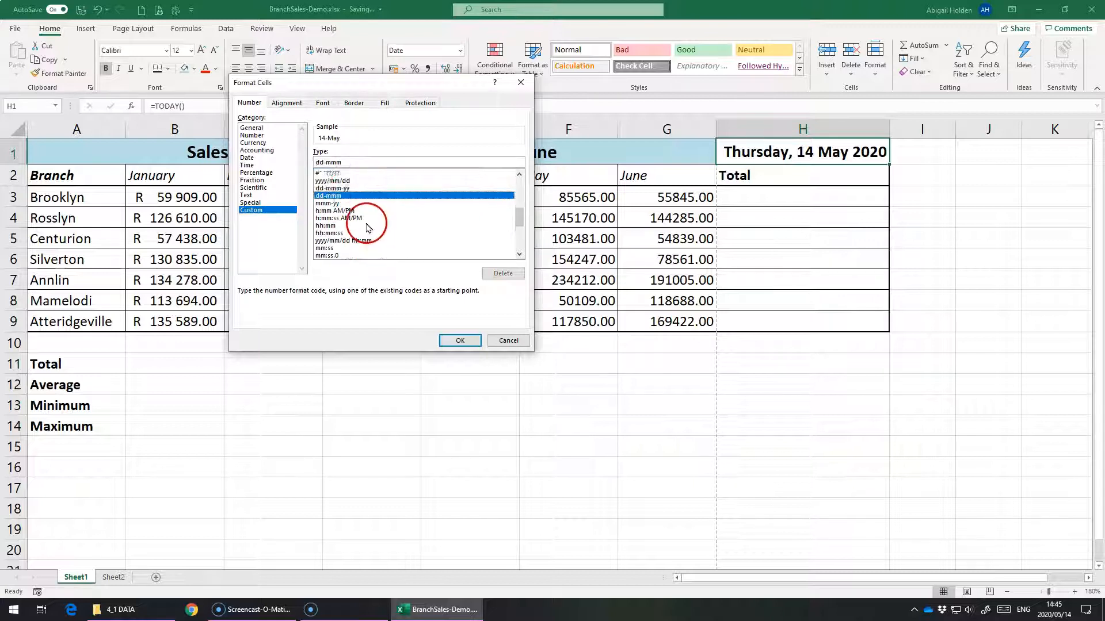
pyautogui.click(343, 180)
pyautogui.click(340, 188)
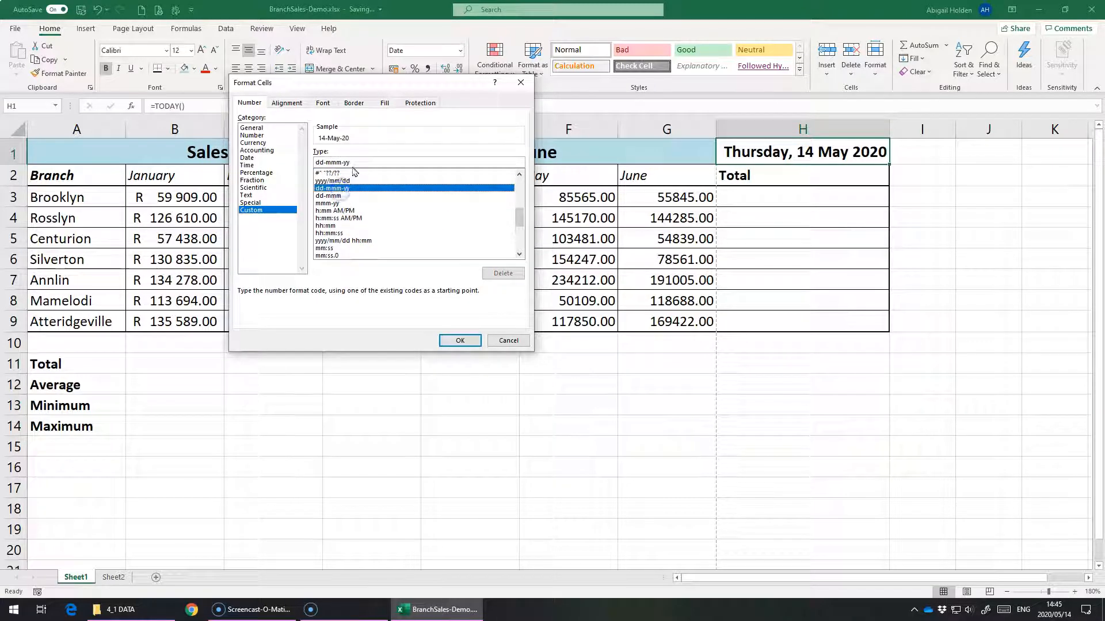
pyautogui.scroll(1, 389, 211)
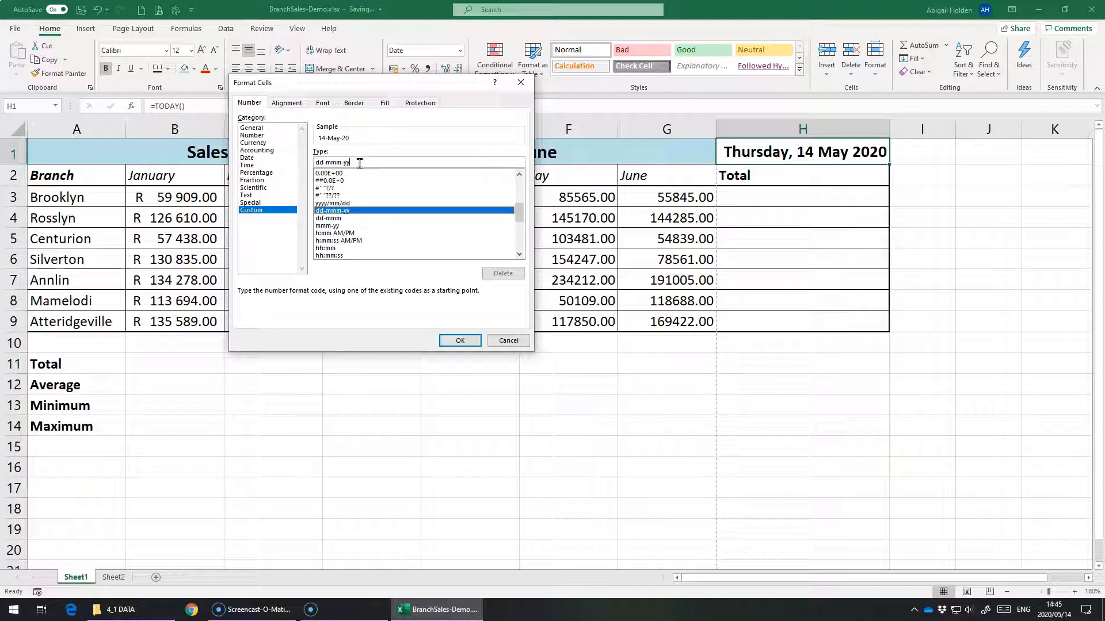
pyautogui.write('yy')
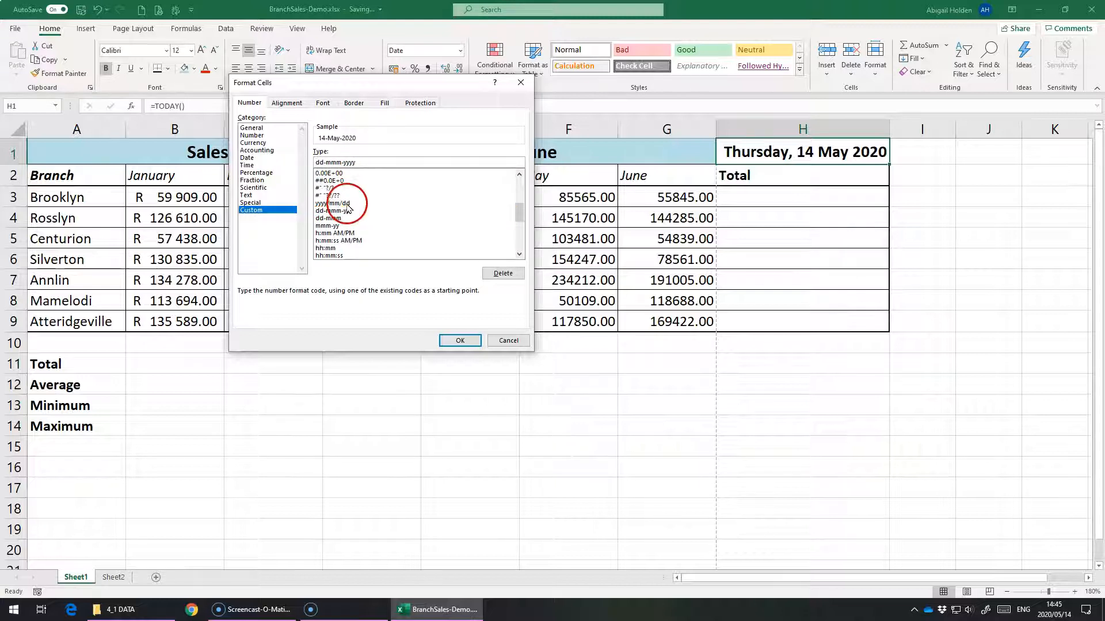
# Step: Prefix the custom date code for H1 with the abbreviated weekday code ddd
pyautogui.click(326, 161)
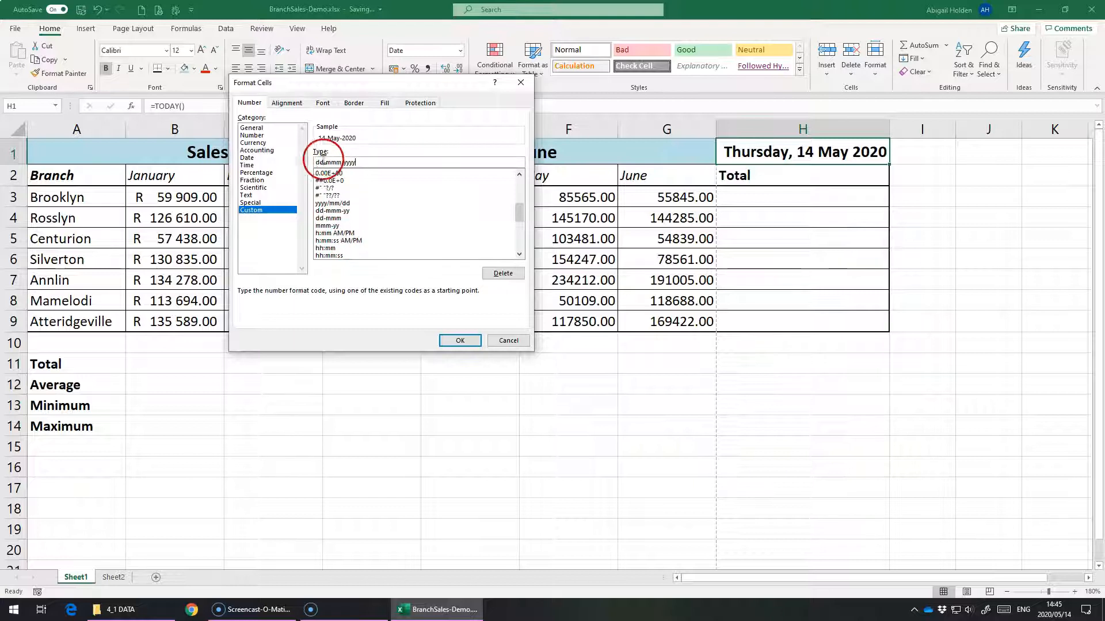
pyautogui.write('ddd')
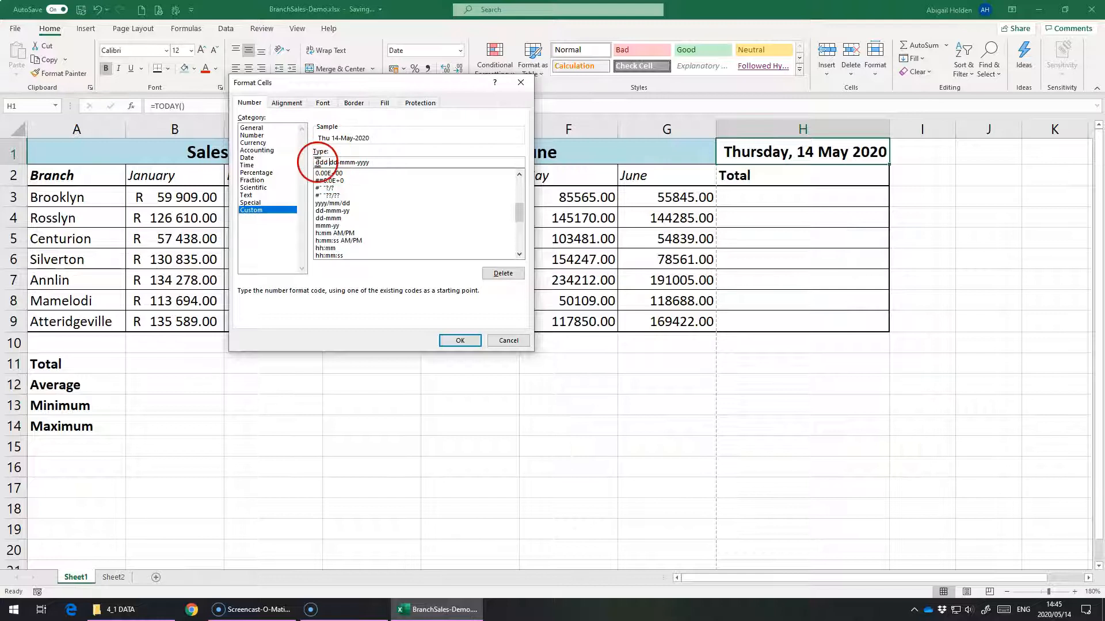
pyautogui.write('d')
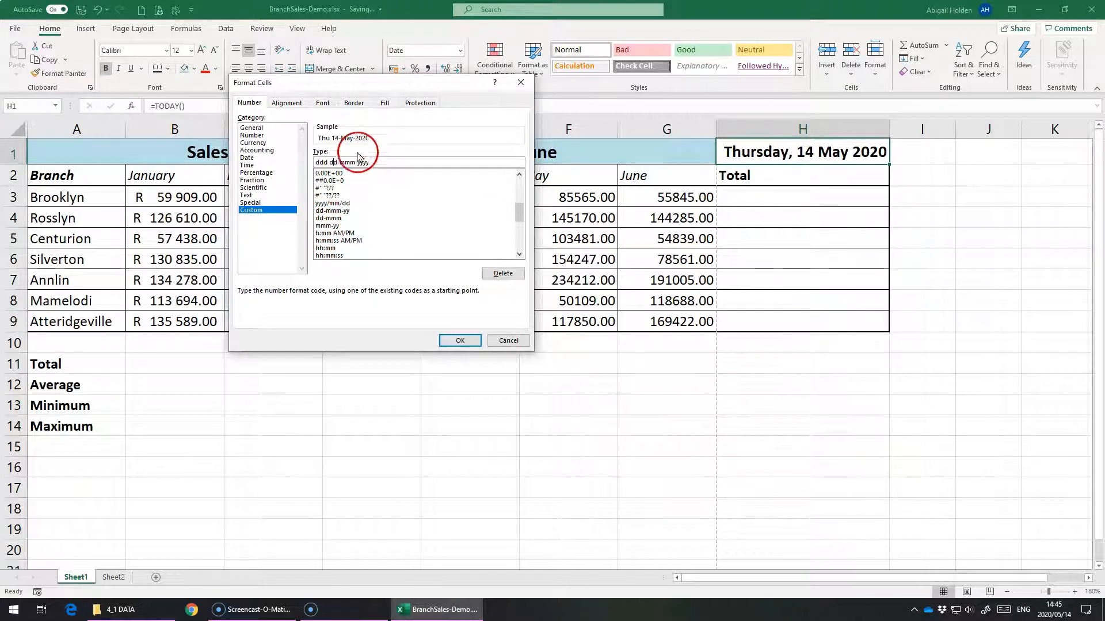
# Step: Set the month code to mmmm and apply the custom format ddd dd-mmmm-yyyy to H1
pyautogui.press('BackSpace')
pyautogui.press('BackSpace')
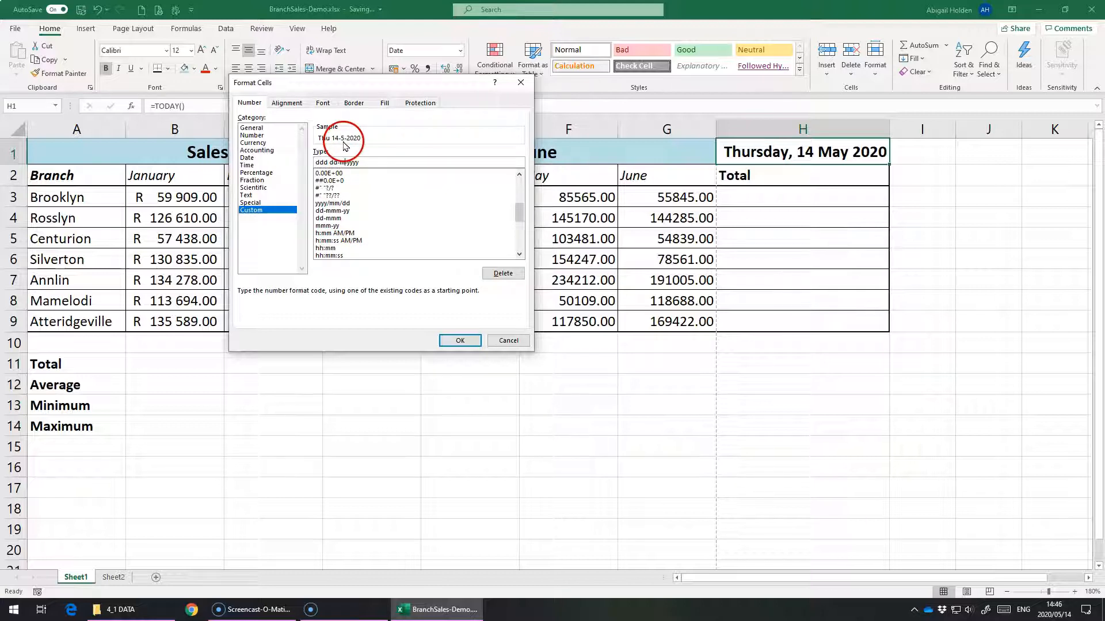
pyautogui.write('mmm')
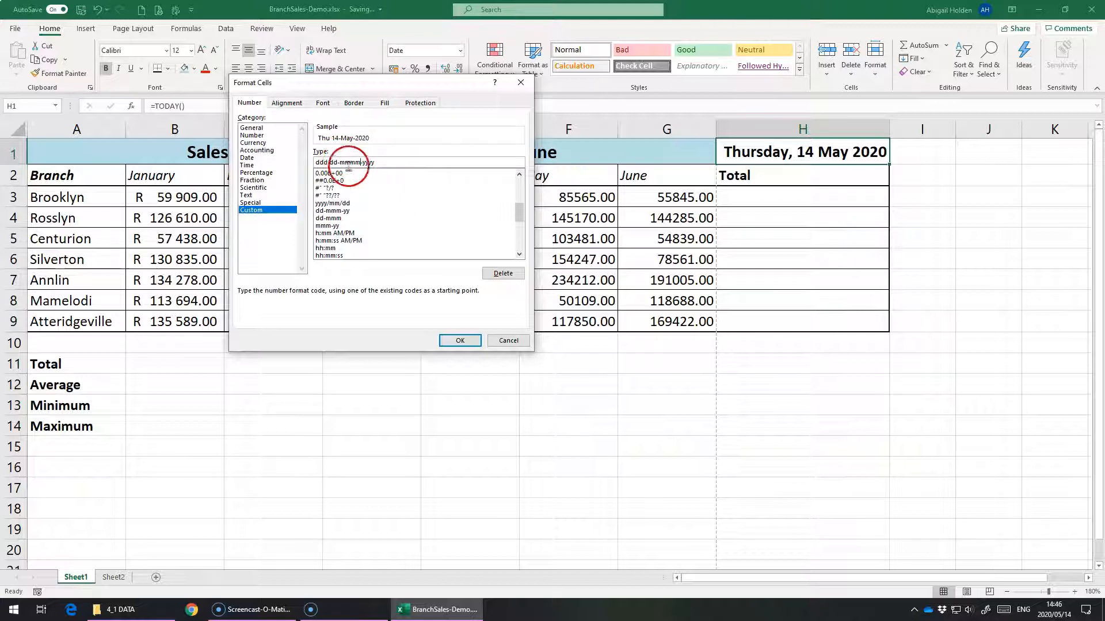
pyautogui.press('BackSpace')
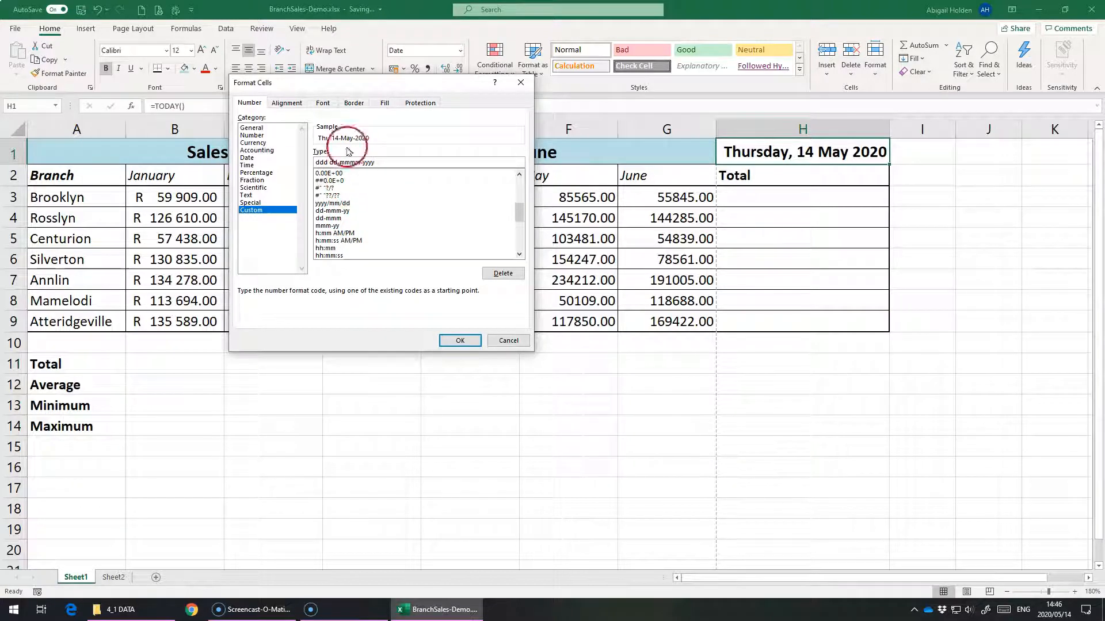
pyautogui.click(454, 340)
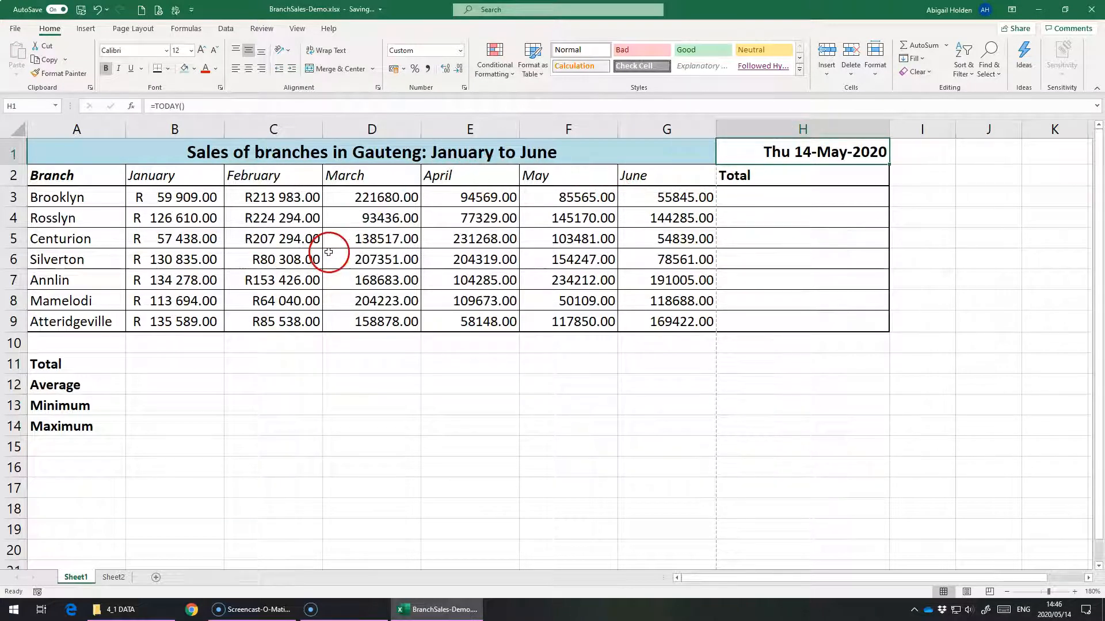
# Step: Examine the negative-number styles of the Number format for Brooklyn's March value in D3, keeping the first -1234.10 style
pyautogui.click(382, 196)
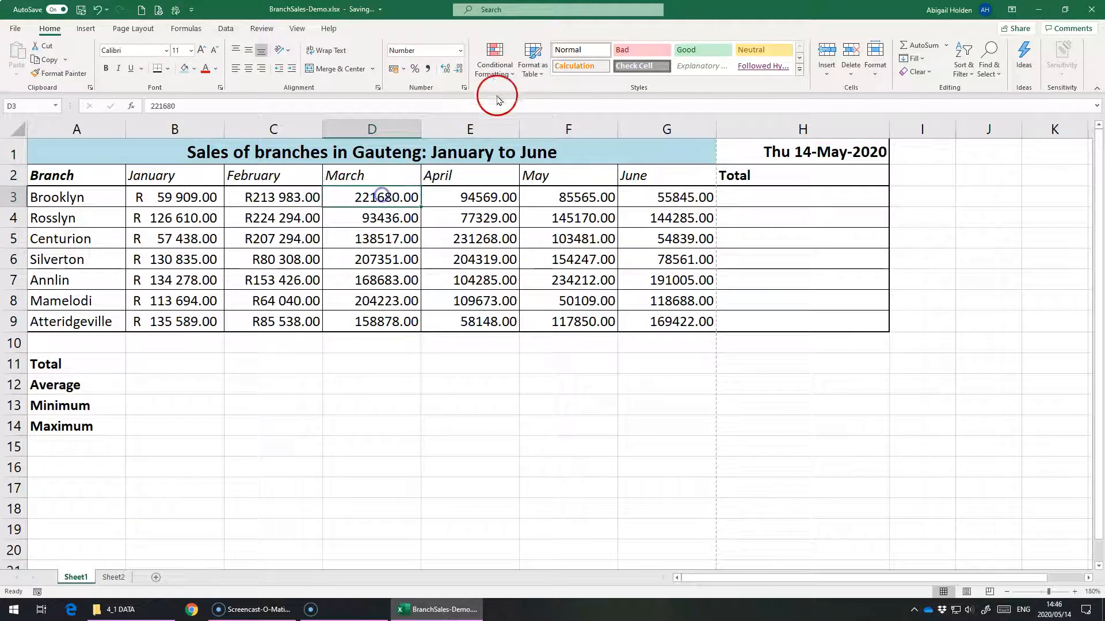
pyautogui.click(464, 87)
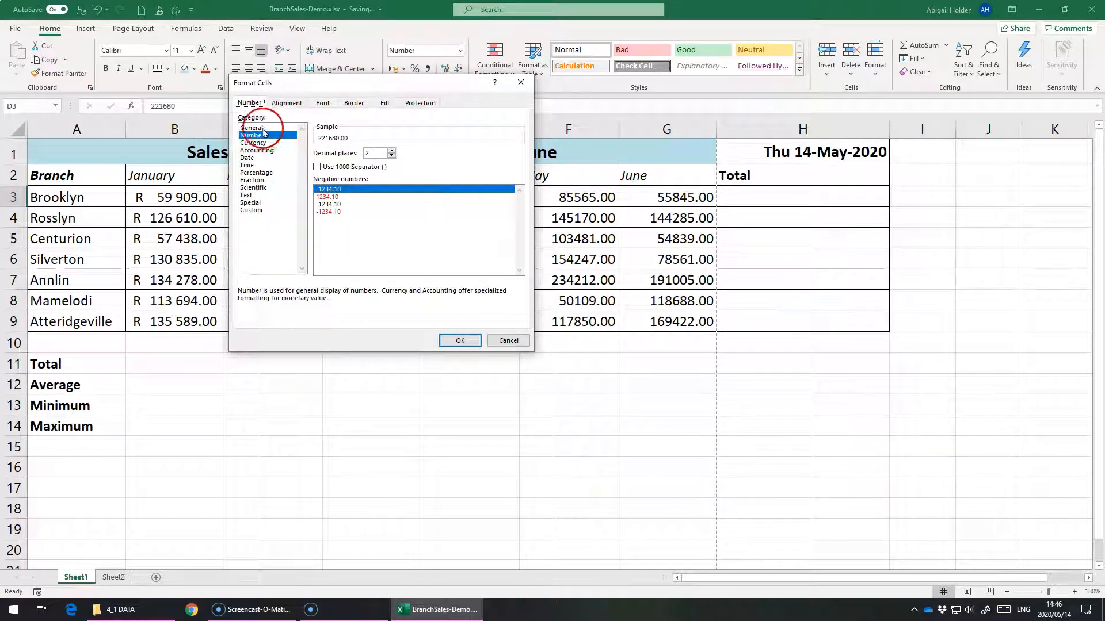
pyautogui.click(322, 194)
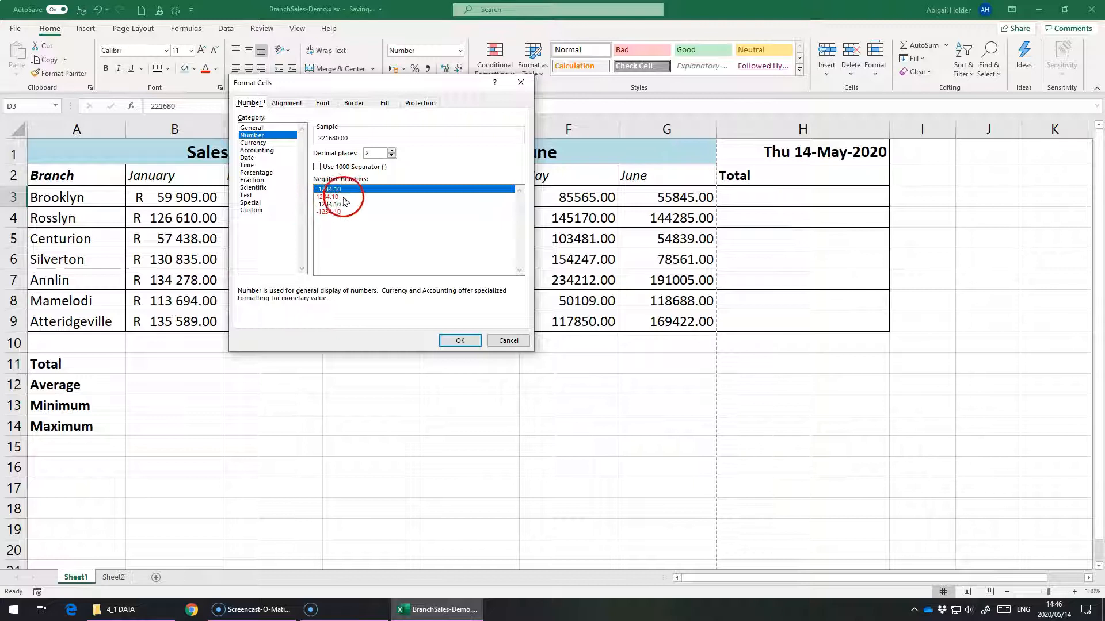
pyautogui.click(322, 197)
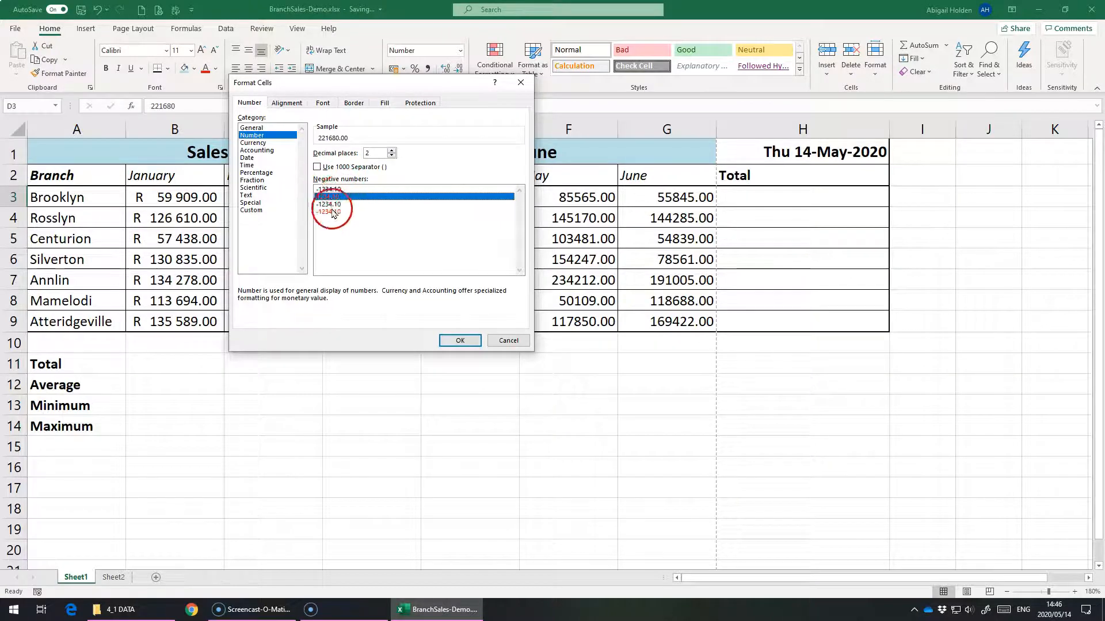
pyautogui.click(323, 189)
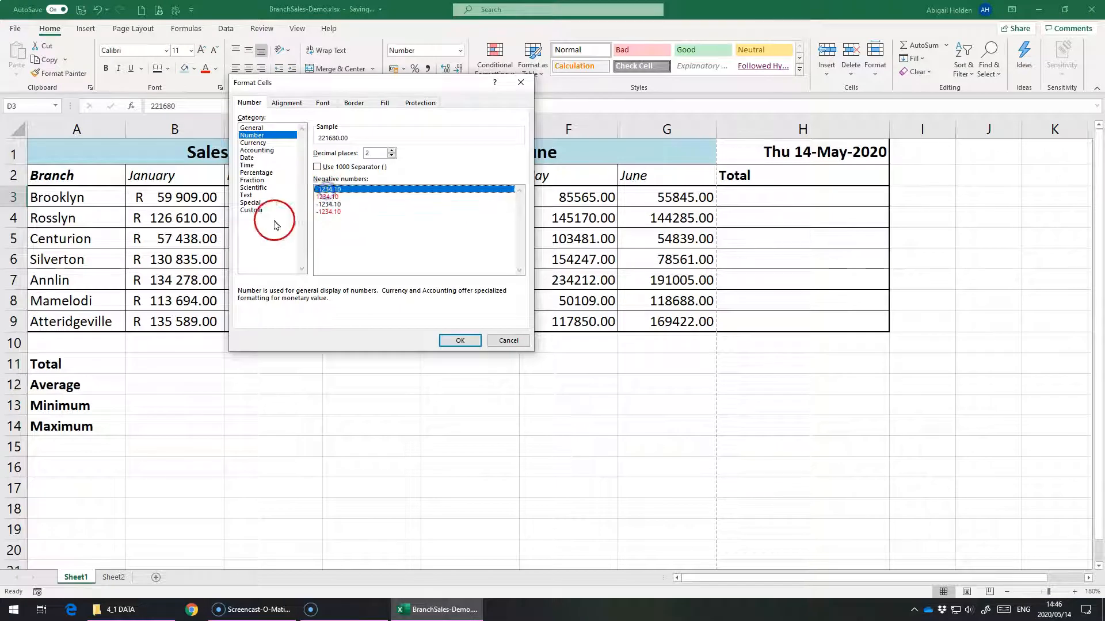
pyautogui.press('Return')
# Step: Enter 0123 in D1 on Sheet2 to test how a leading zero is treated
pyautogui.click(114, 577)
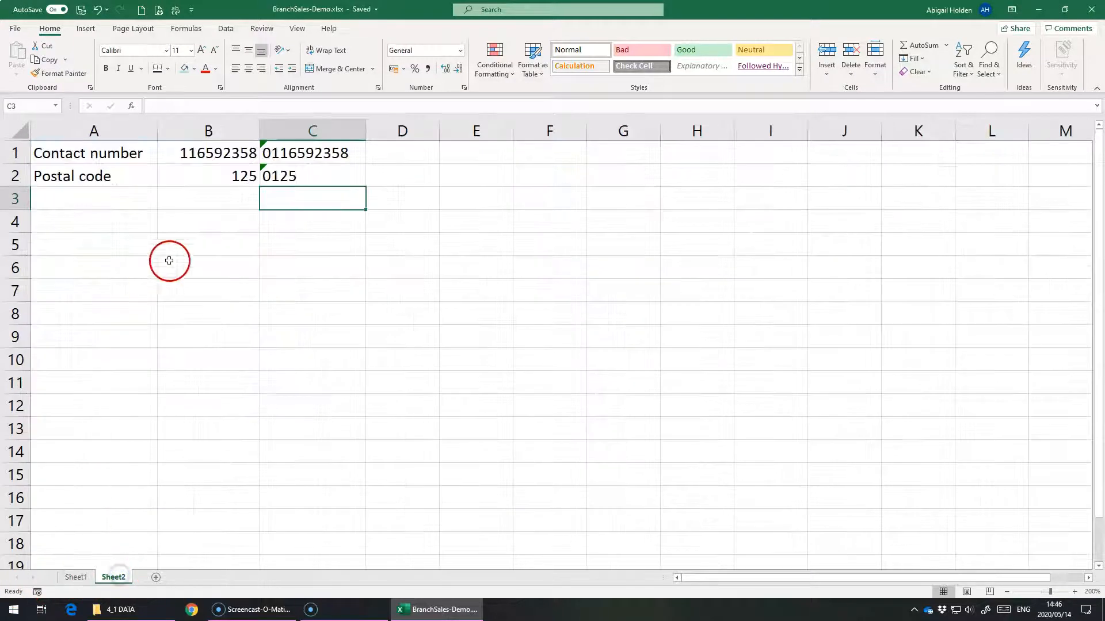
pyautogui.click(187, 152)
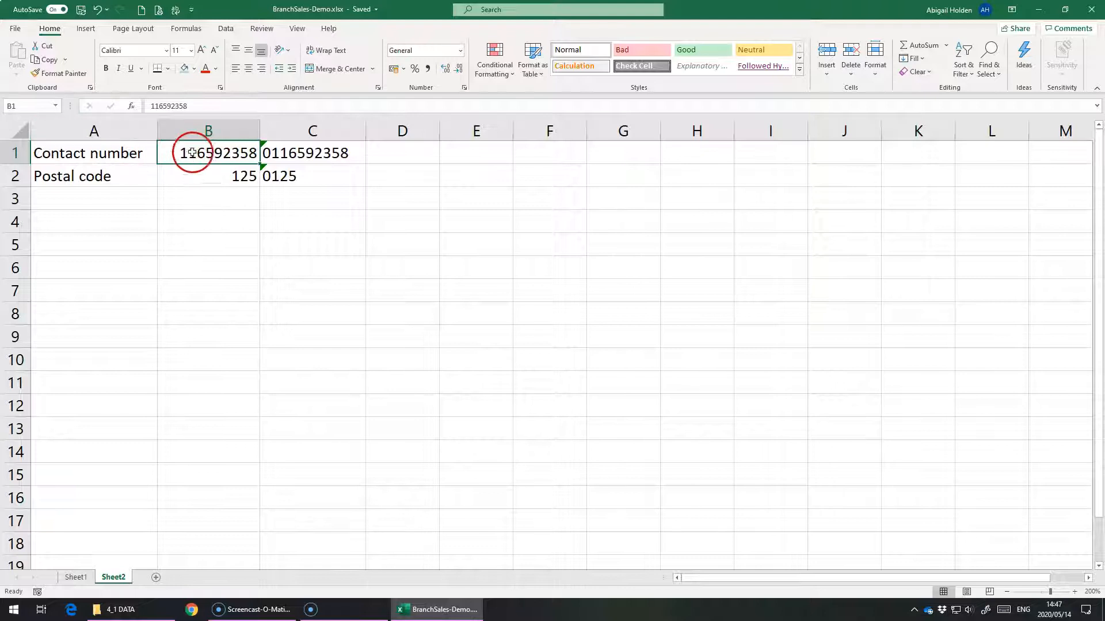
pyautogui.click(391, 158)
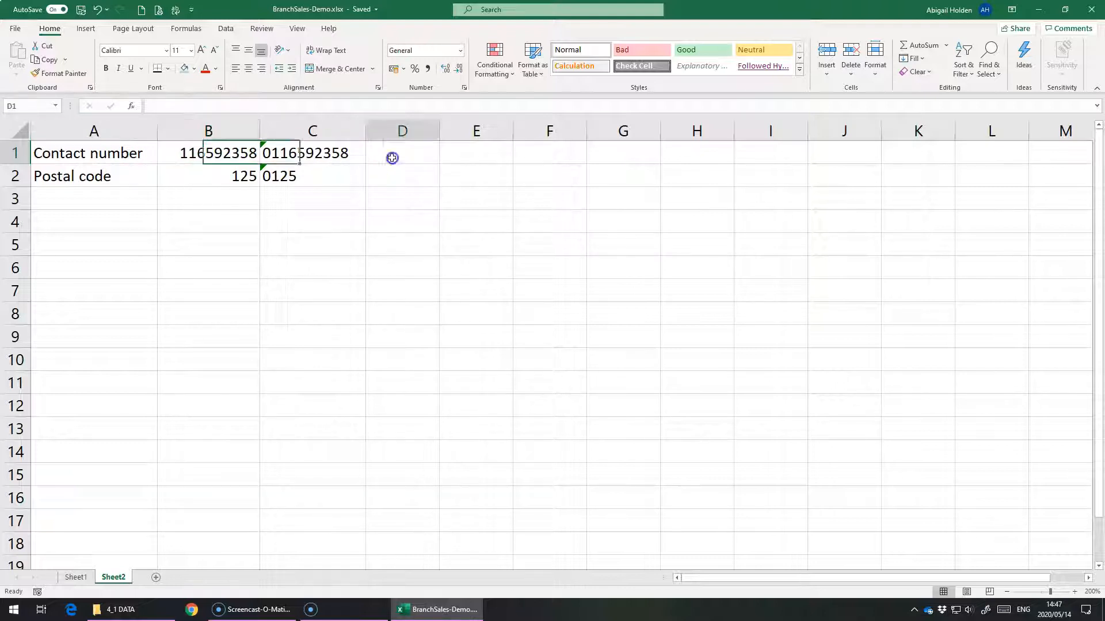
pyautogui.write('0123')
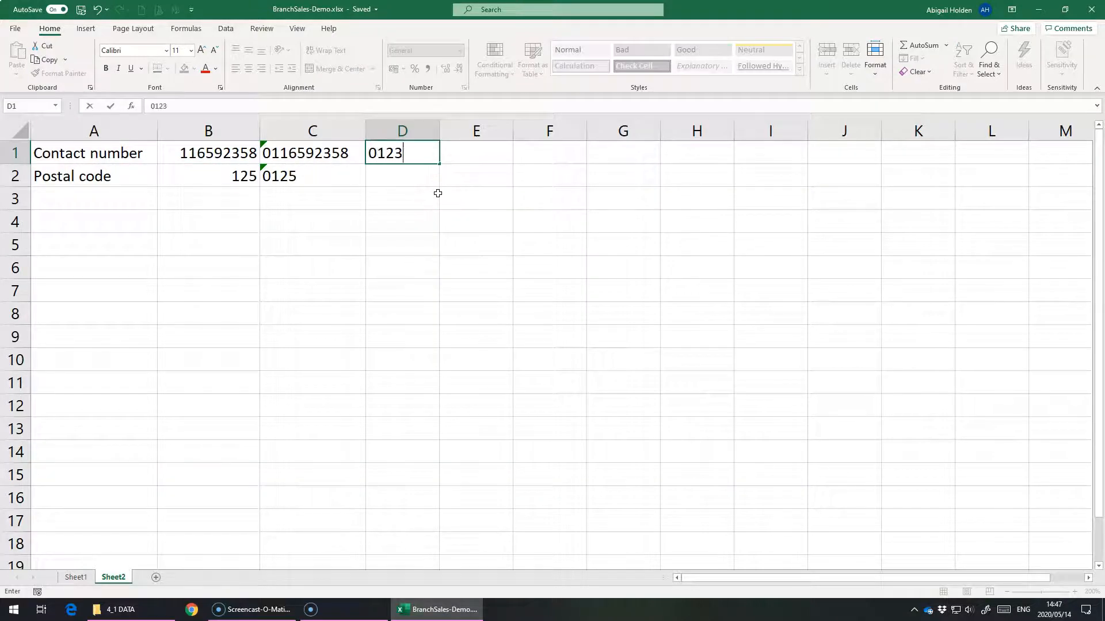
pyautogui.press('Return')
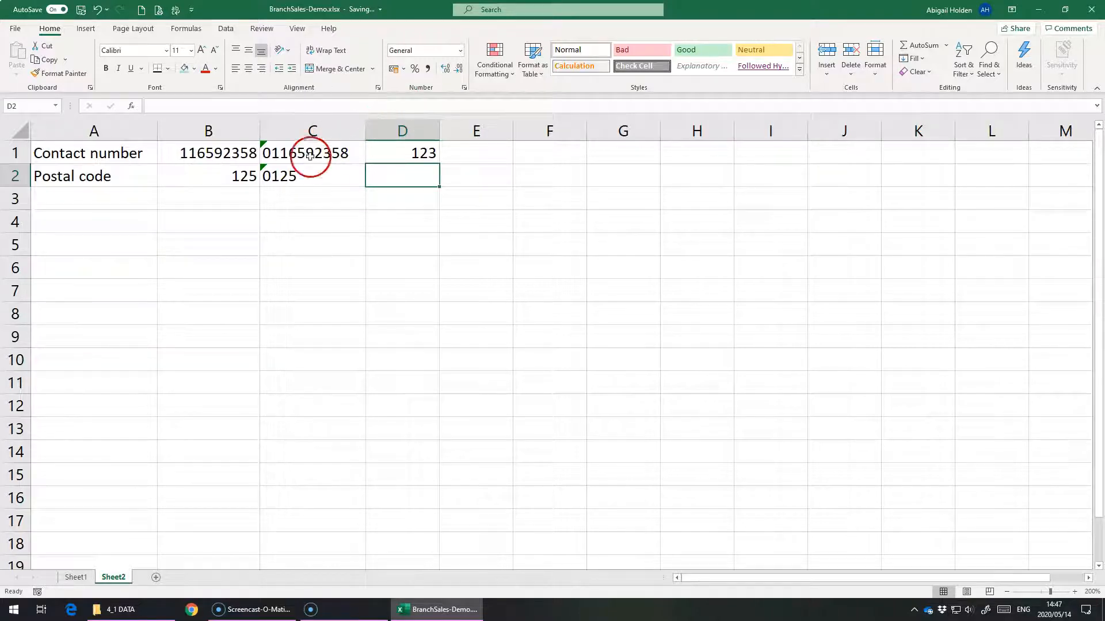
# Step: Inspect the leading apostrophe in the contact number in C1 and view the cell's error-checking options
pyautogui.click(291, 179)
pyautogui.click(280, 150)
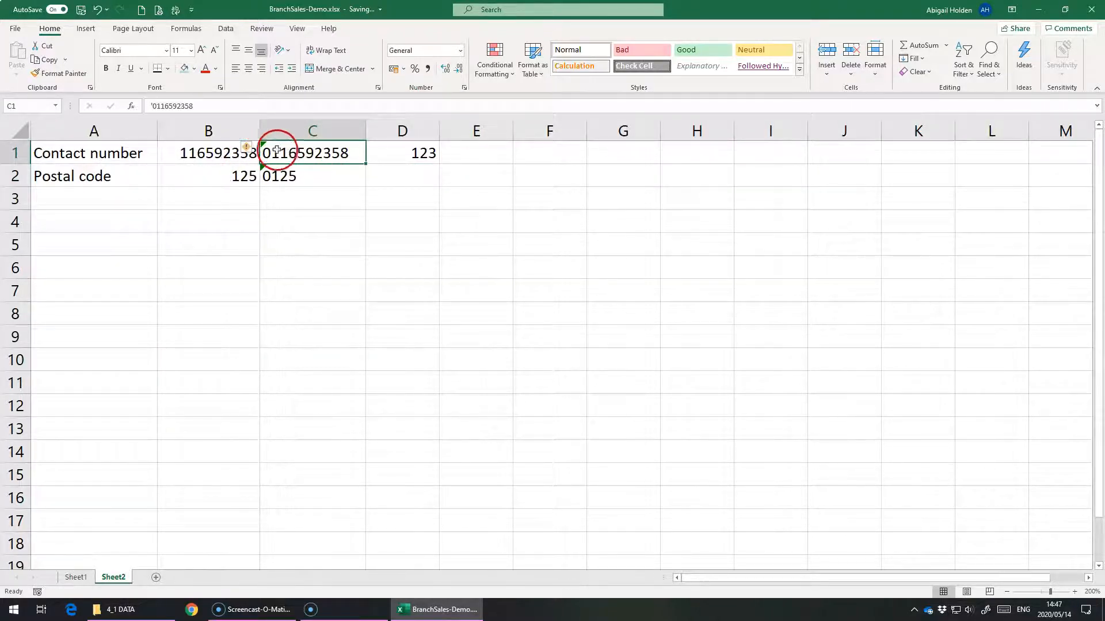
pyautogui.doubleClick(264, 155)
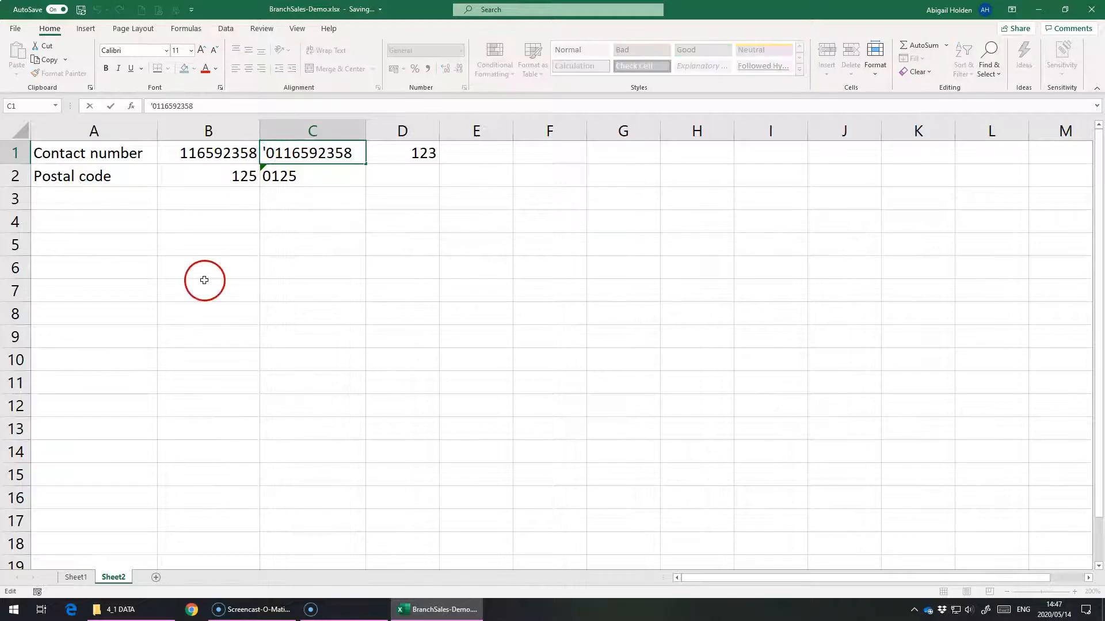
pyautogui.click(292, 171)
pyautogui.click(266, 156)
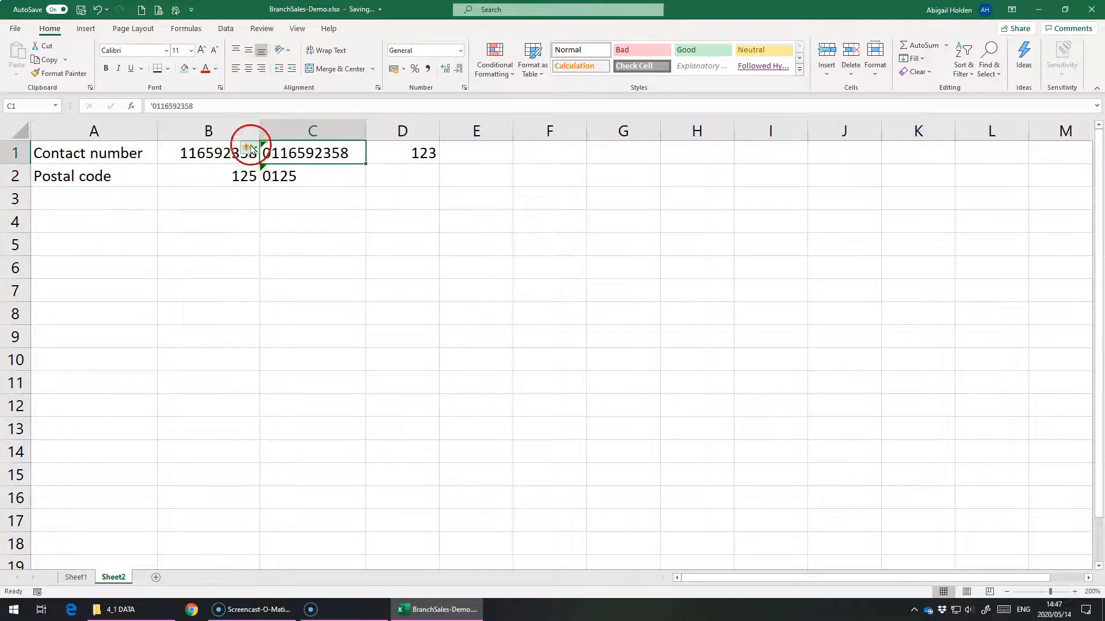
pyautogui.click(250, 151)
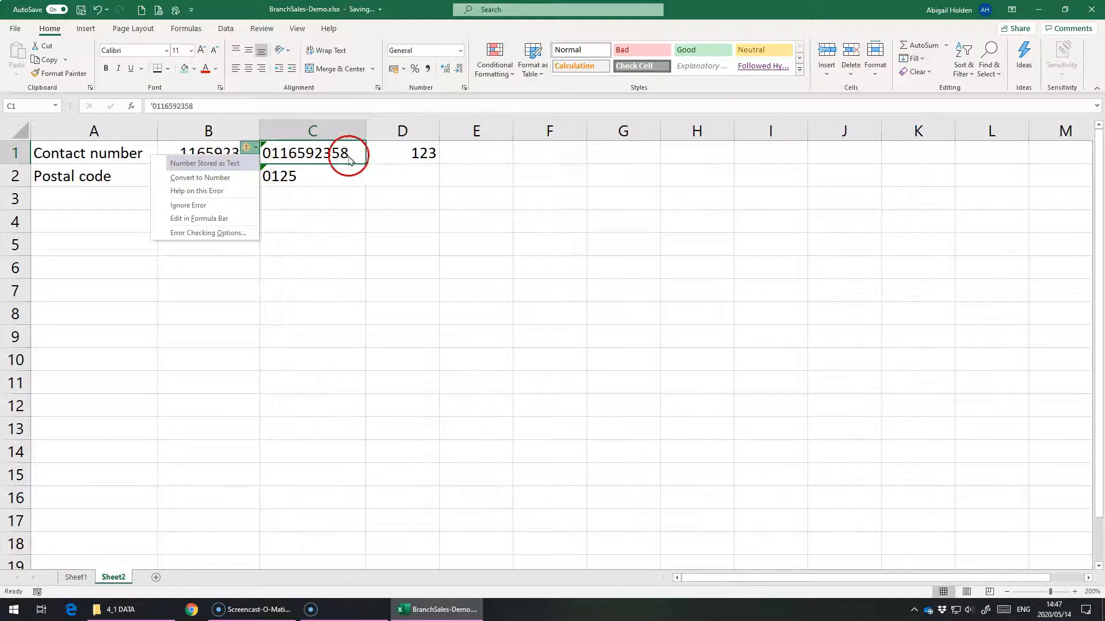
# Step: Apply the Text format to the postal code in C2 and check the apostrophe in its entry
pyautogui.click(284, 184)
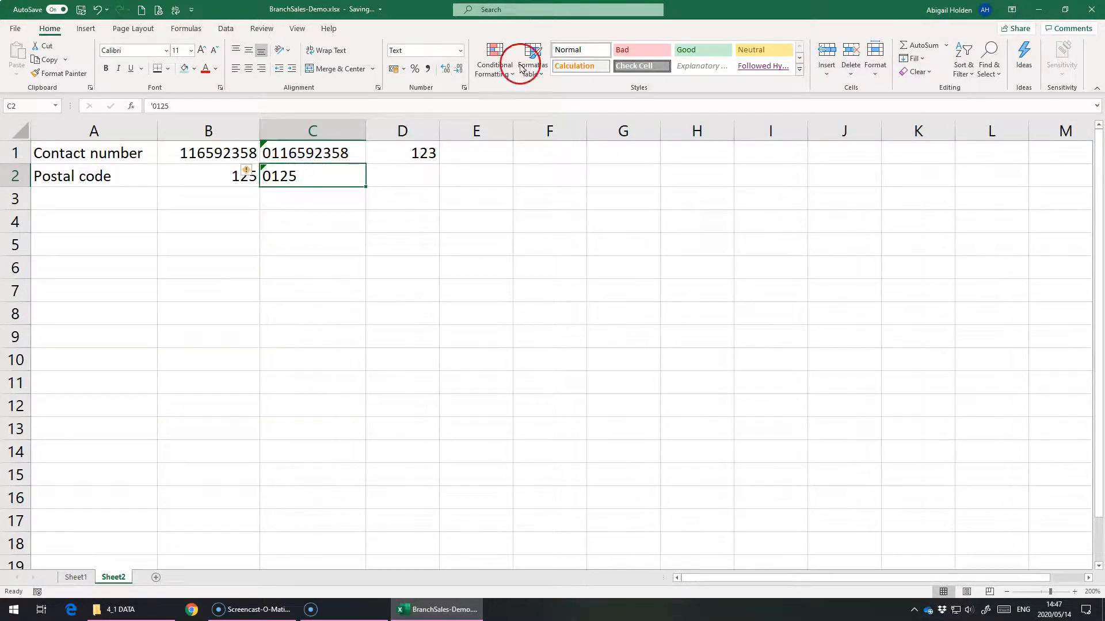
pyautogui.click(460, 51)
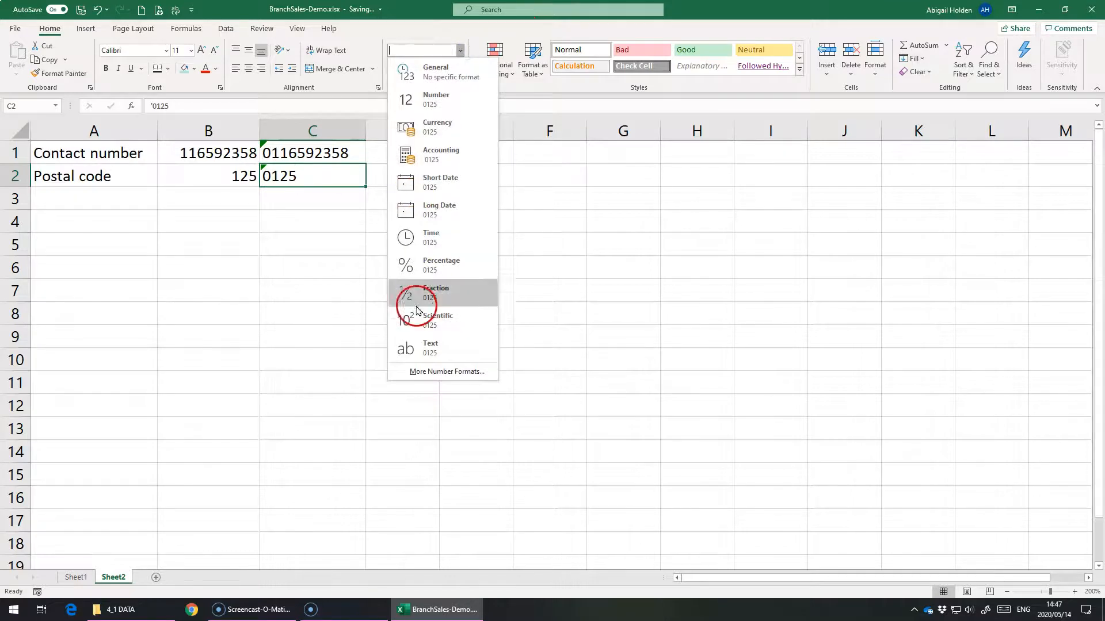
pyautogui.click(406, 352)
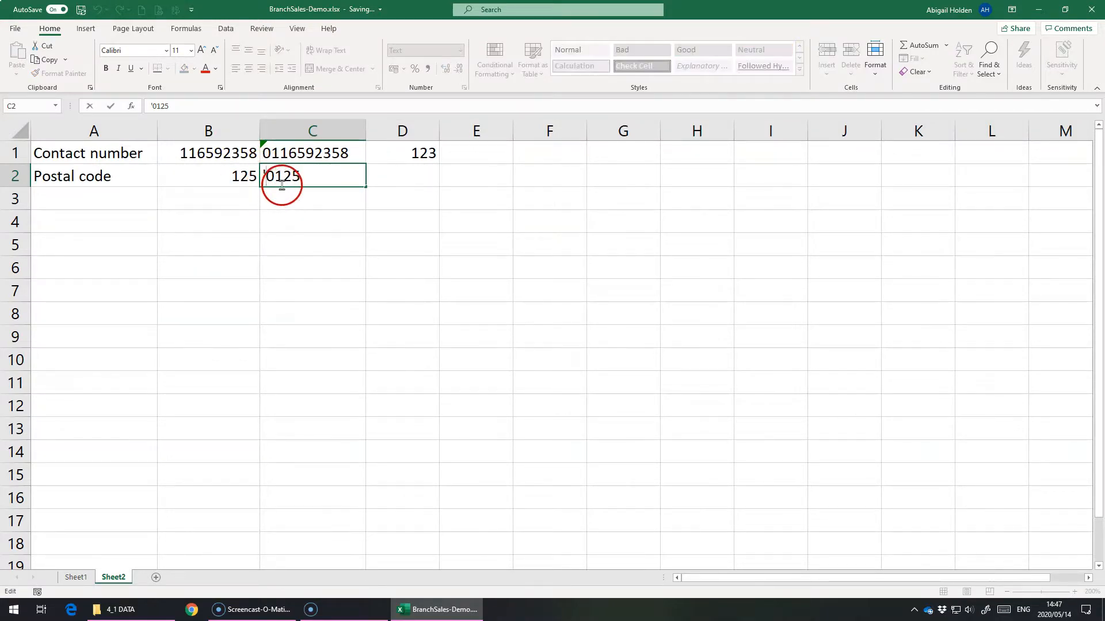
pyautogui.press('Return')
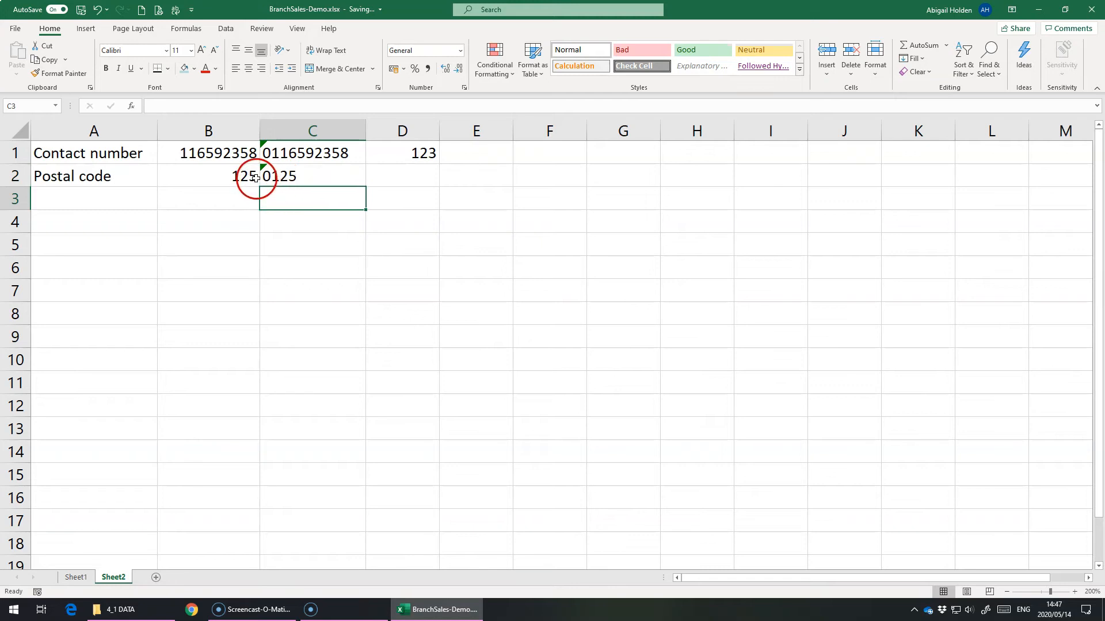